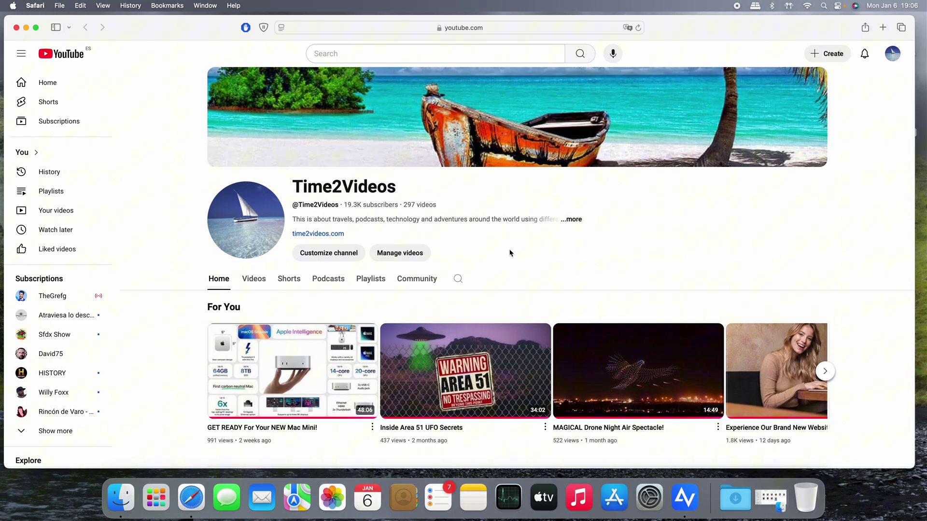
Browse the Time2Videos channel's Videos, Shorts and Podcasts tabs, ending back on Videos
scroll(511, 254, "down", 5)
scroll(510, 254, "up", 3)
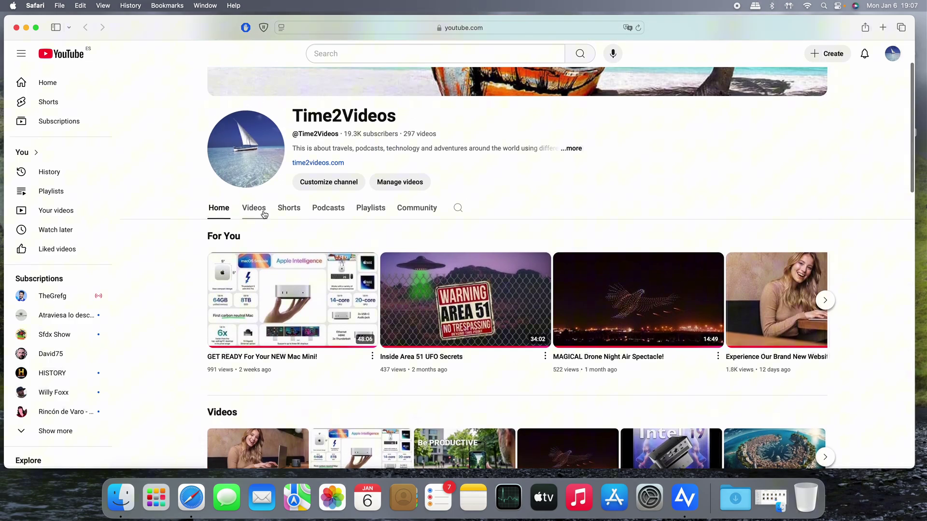
left_click(263, 214)
scroll(475, 284, "down", 6)
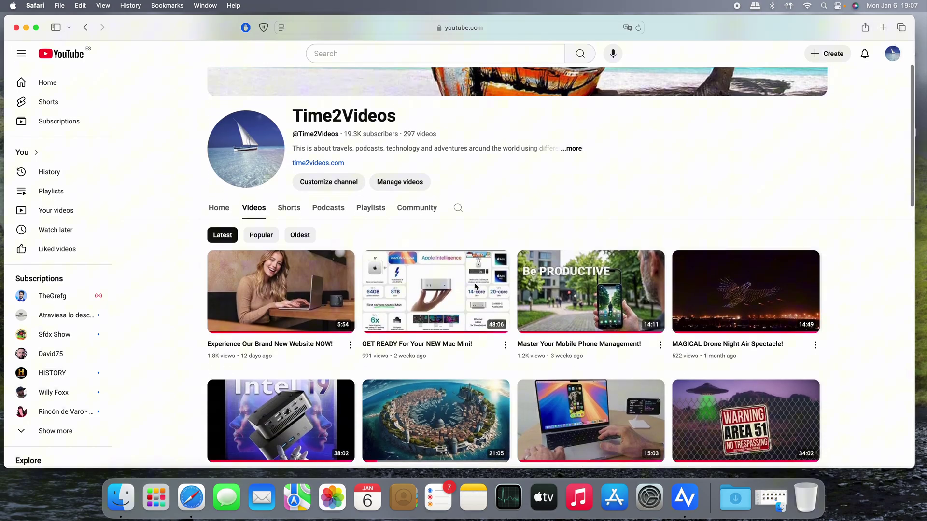
scroll(309, 161, "up", 2)
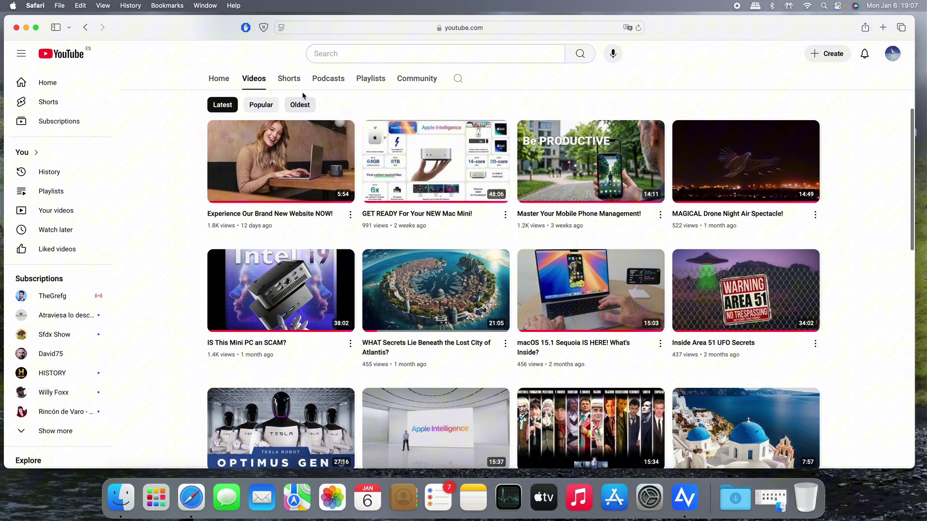
left_click(289, 79)
scroll(487, 253, "down", 5)
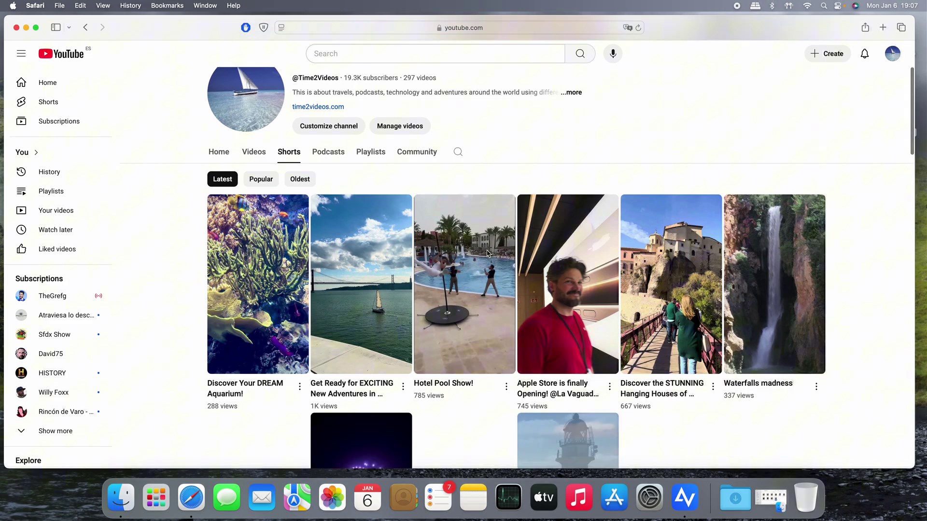
left_click(328, 79)
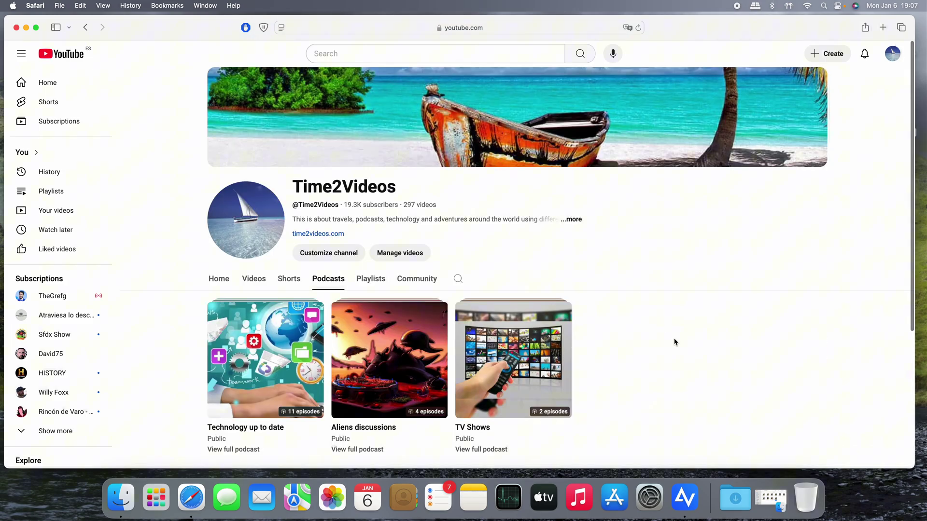
left_click(254, 280)
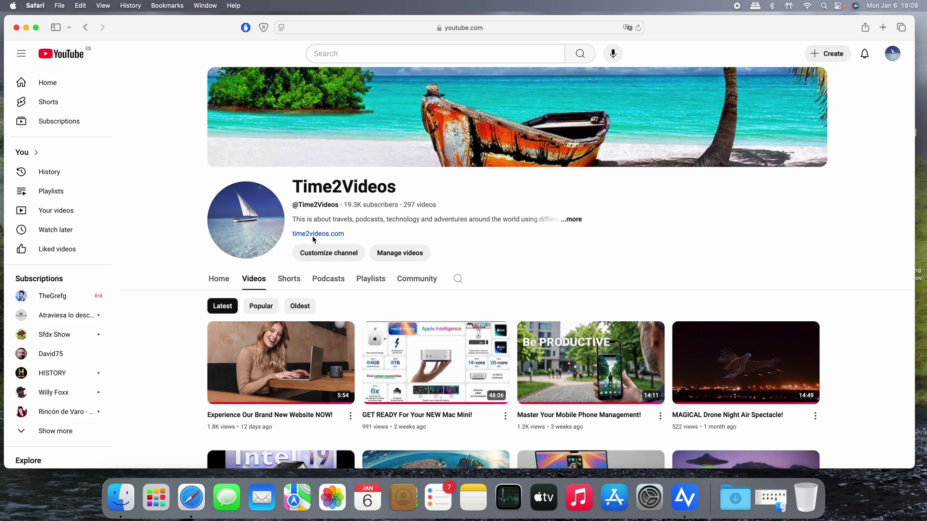
Open time2videos.com, go to its Store, and scroll to the partner products including Anyviewer
left_click(313, 235)
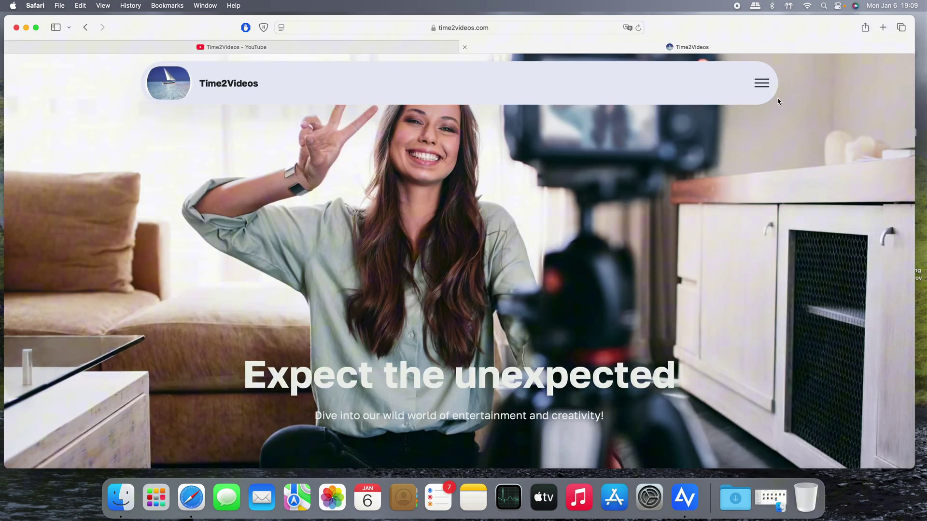
left_click(757, 84)
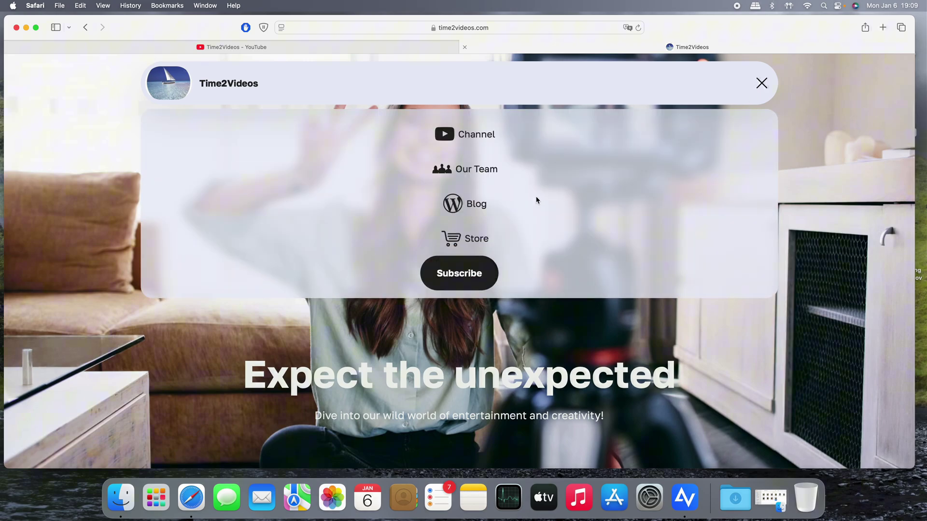
left_click(478, 239)
scroll(519, 247, "down", 10)
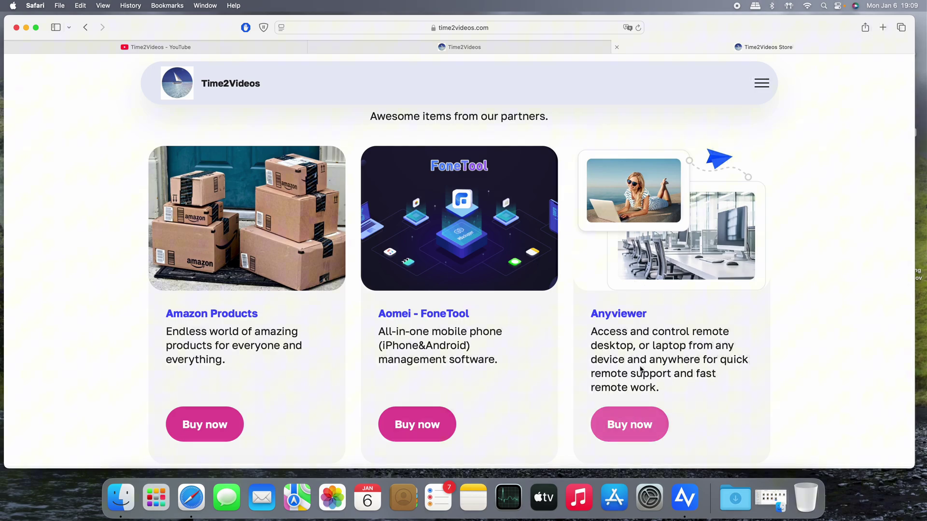
Open the Anyviewer product page, scroll through anyviewer.com, then bring up the AnyViewer desktop app
left_click(638, 431)
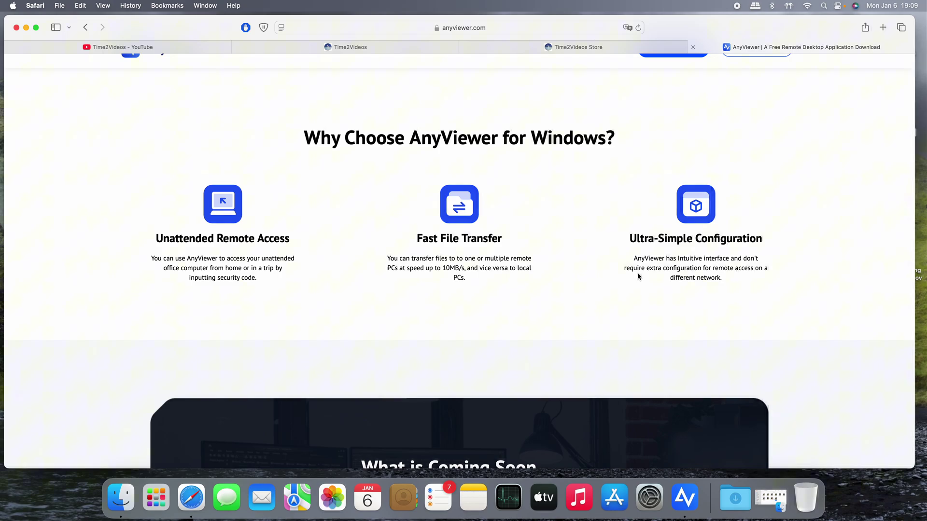
scroll(638, 276, "up", 1)
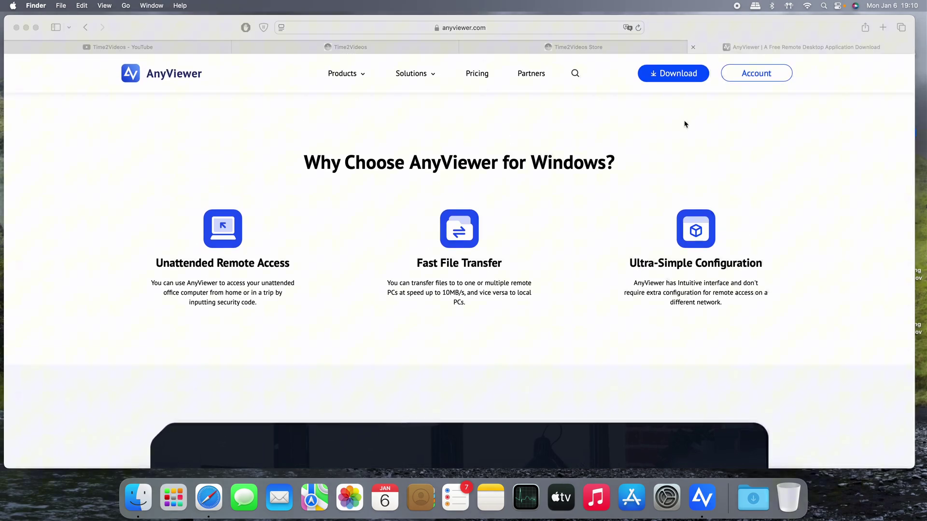
scroll(610, 356, "down", 20)
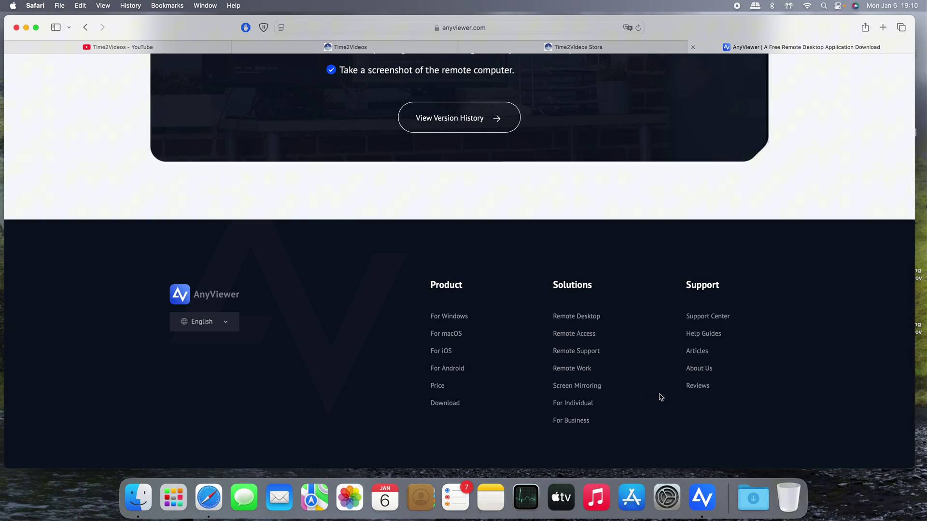
left_click(703, 487)
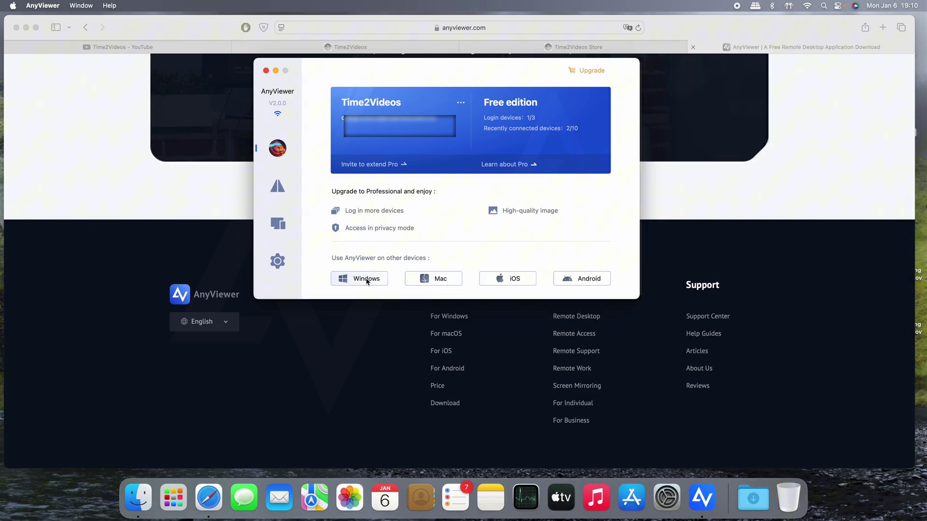
Open the AnyViewer for Windows and iOS pages from the app's account page
left_click(366, 279)
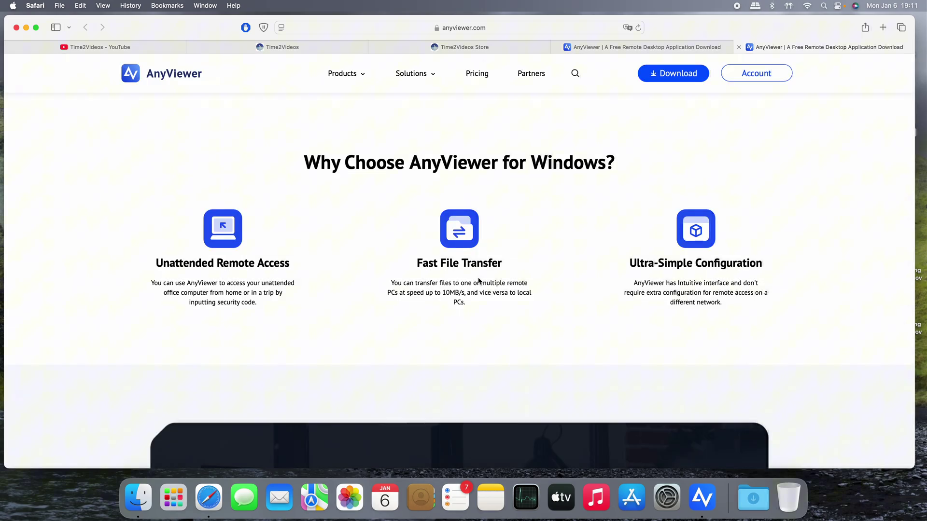
scroll(478, 282, "down", 3)
scroll(478, 282, "up", 3)
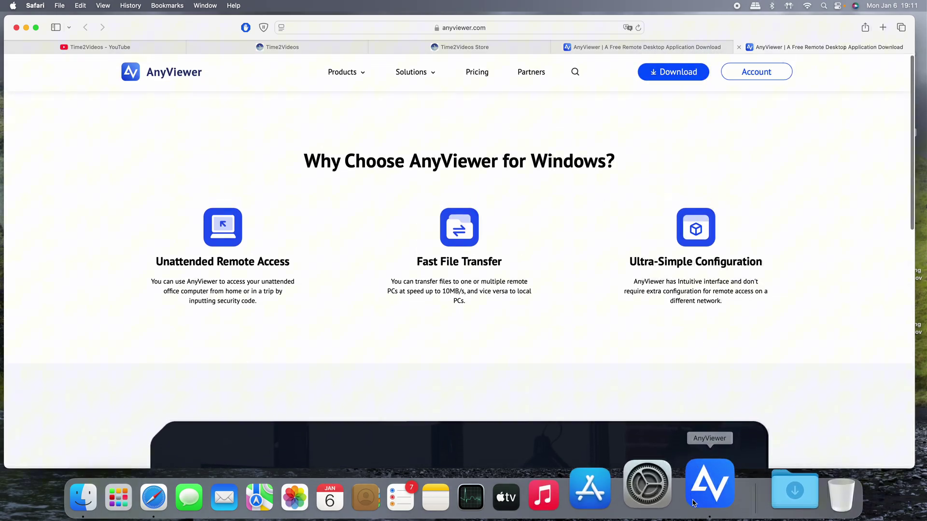
left_click(695, 495)
left_click(514, 279)
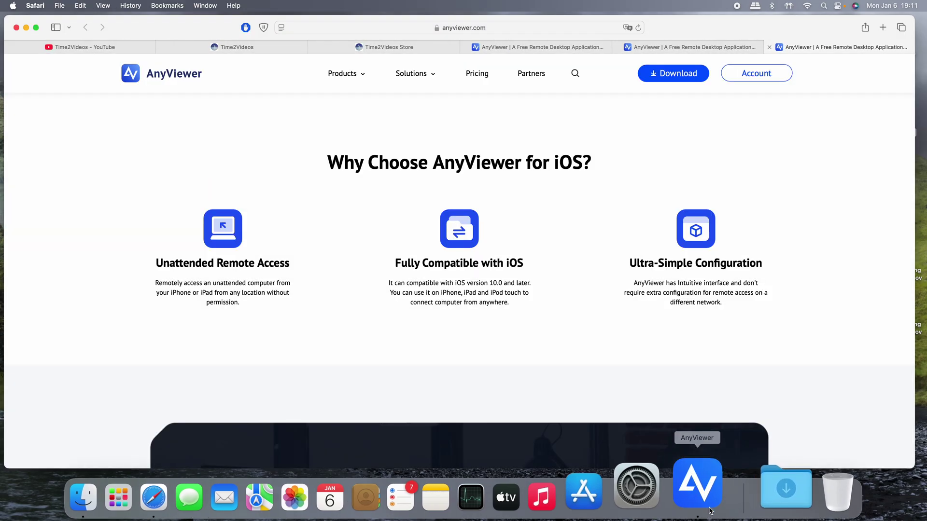
left_click(702, 496)
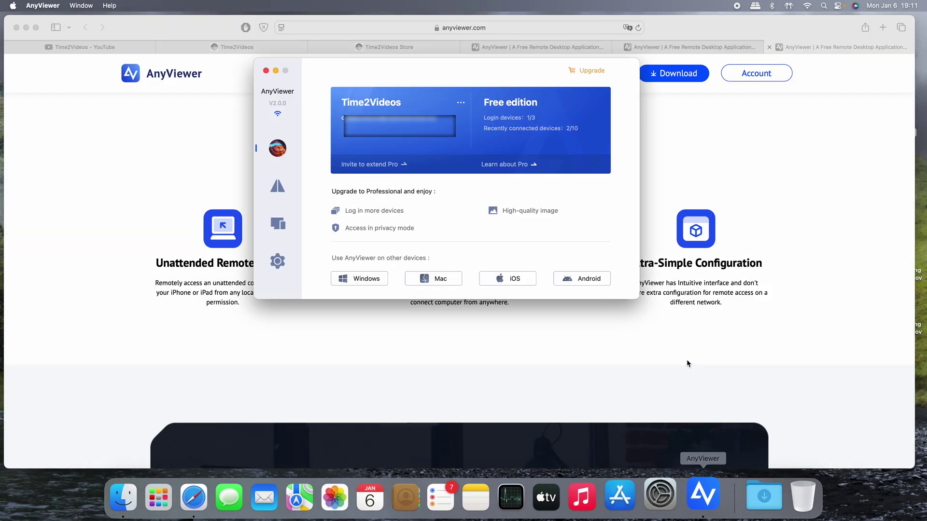
Open the AnyViewer for Android and Mac pages, then show the app's Connect page
left_click(573, 279)
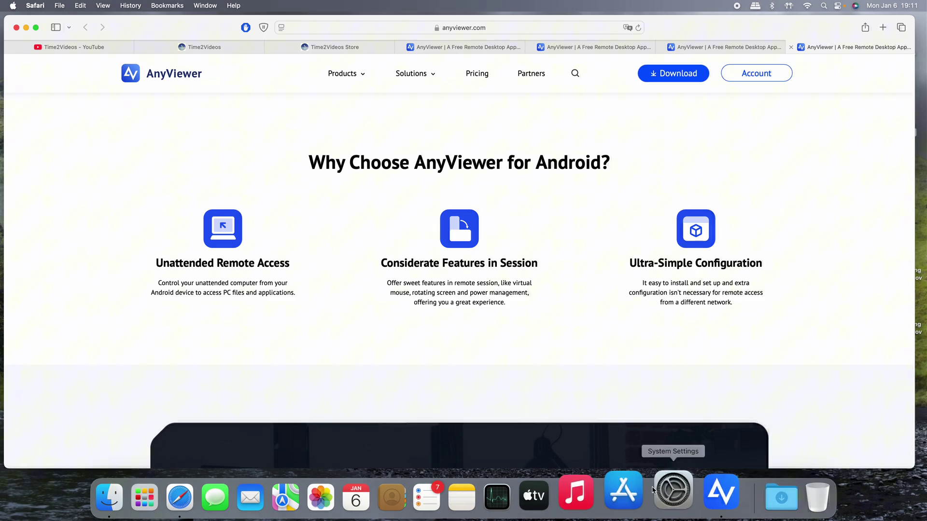
left_click(703, 495)
left_click(420, 278)
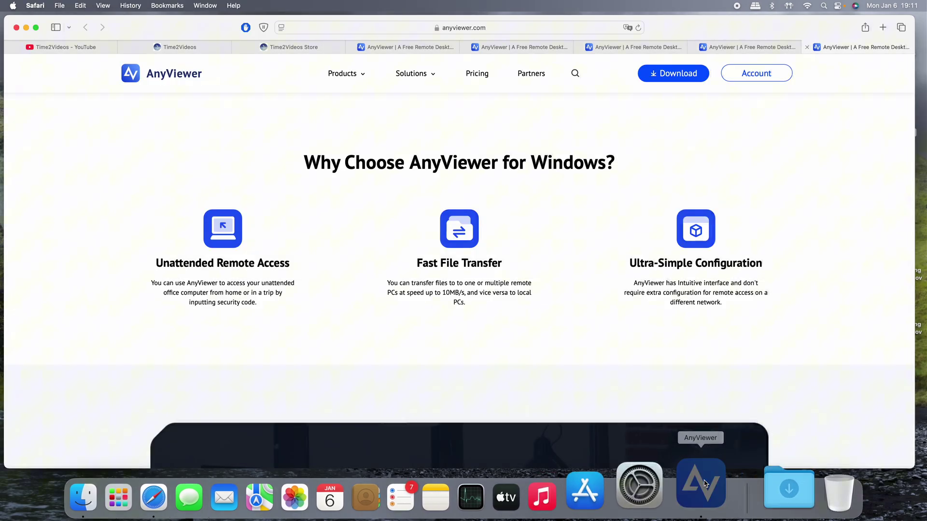
left_click(702, 494)
left_click(278, 188)
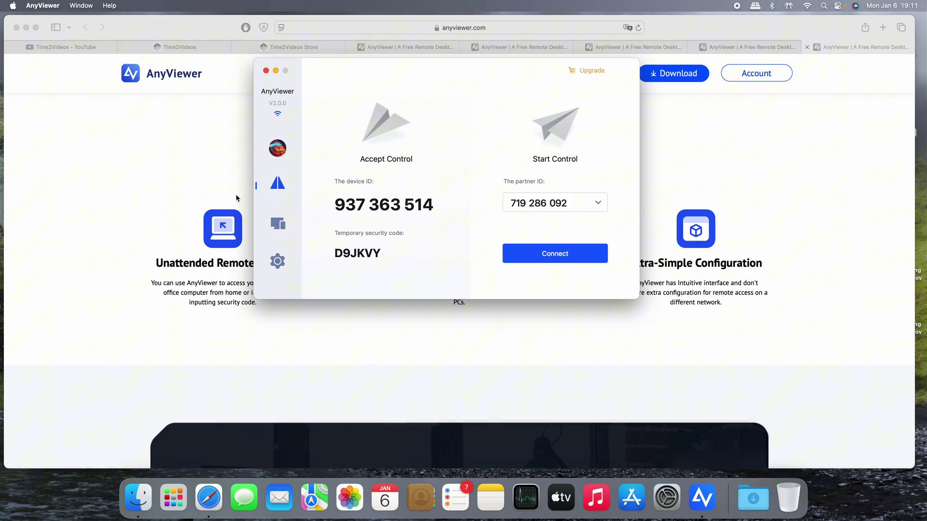
mouse_move(348, 254)
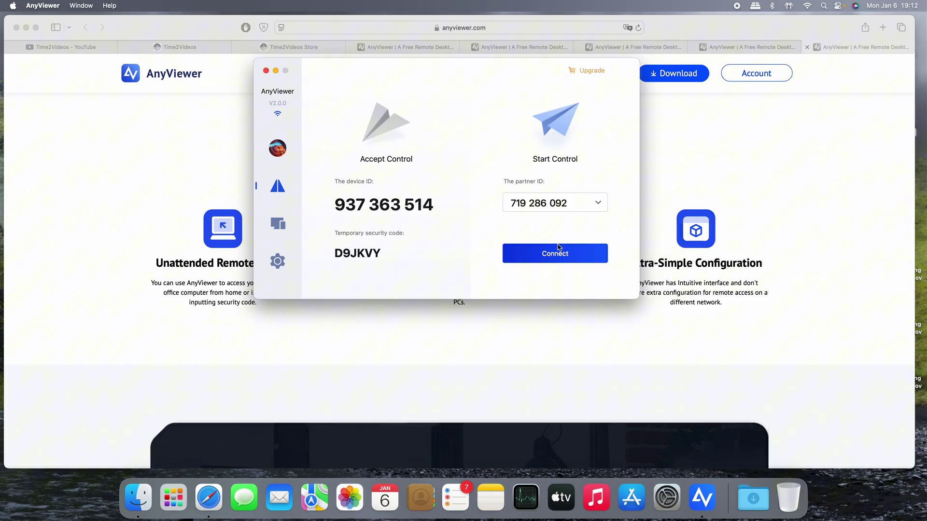
left_click(558, 253)
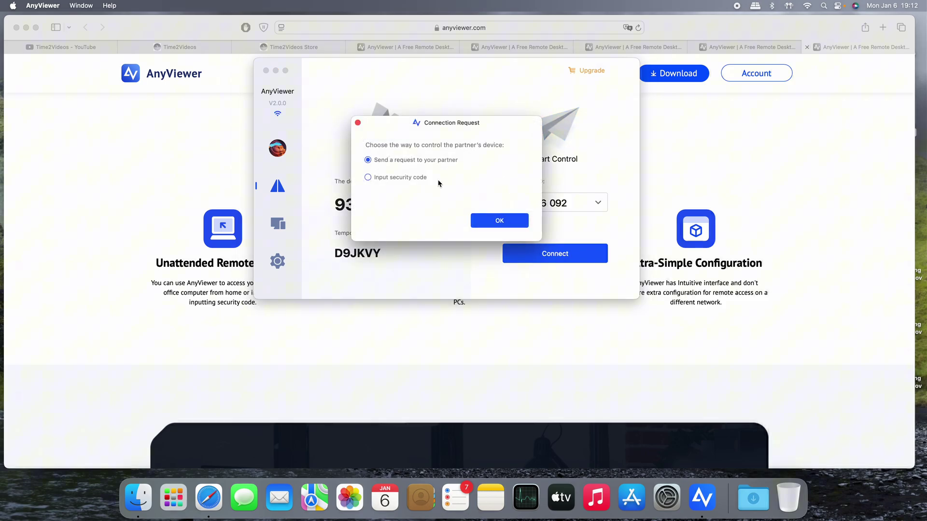
left_click(492, 220)
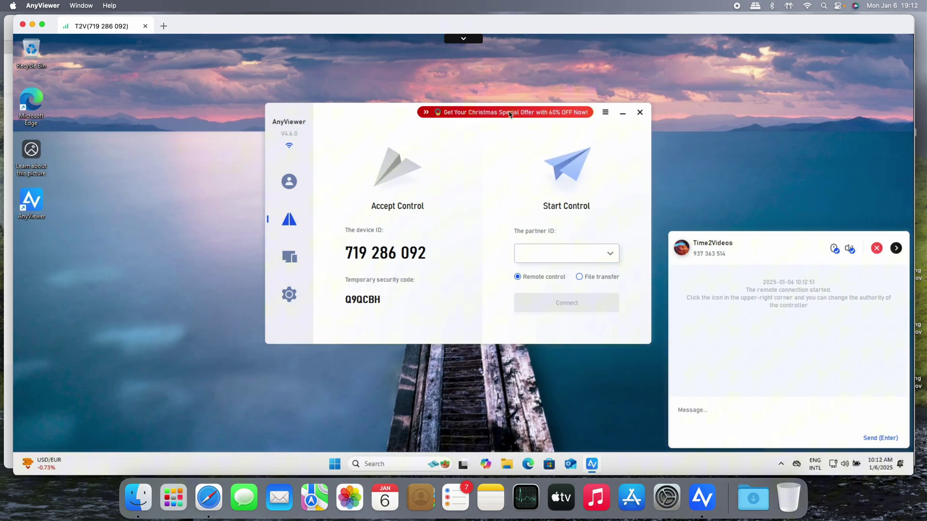
On the remote PC, launch Edge from Start, load time2videos, then show the desktop with Win+D
left_click(622, 115)
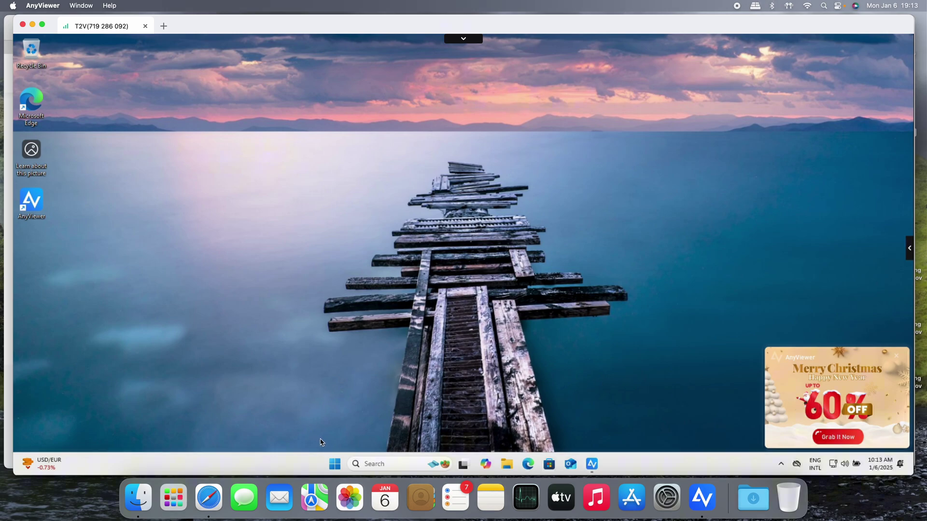
left_click(333, 465)
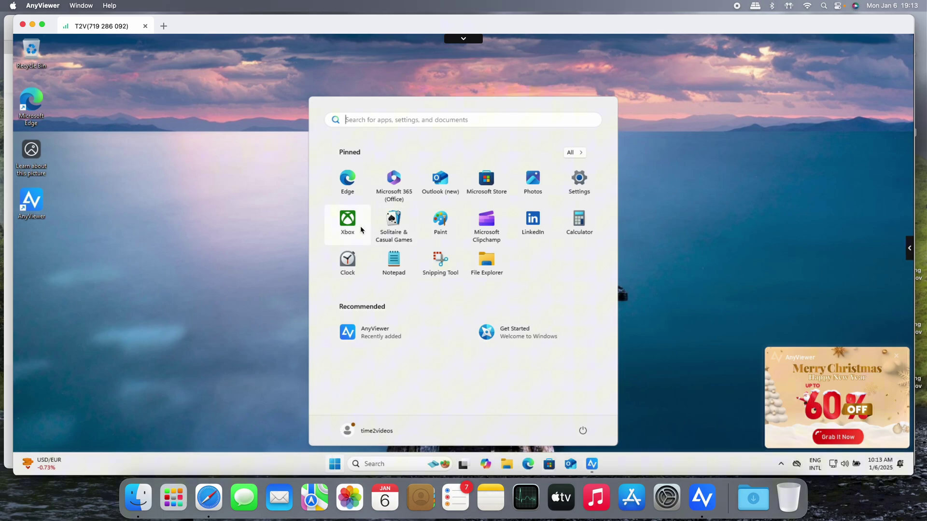
left_click(351, 182)
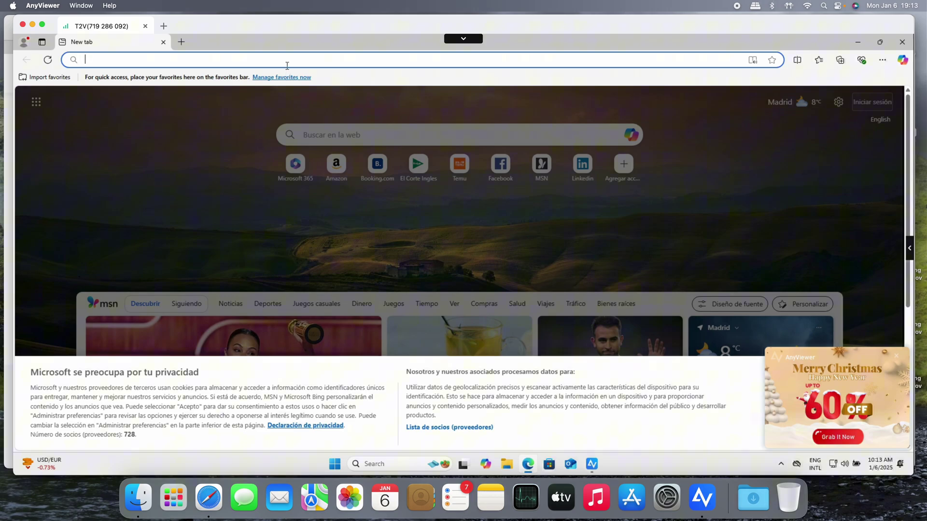
type("time2videos")
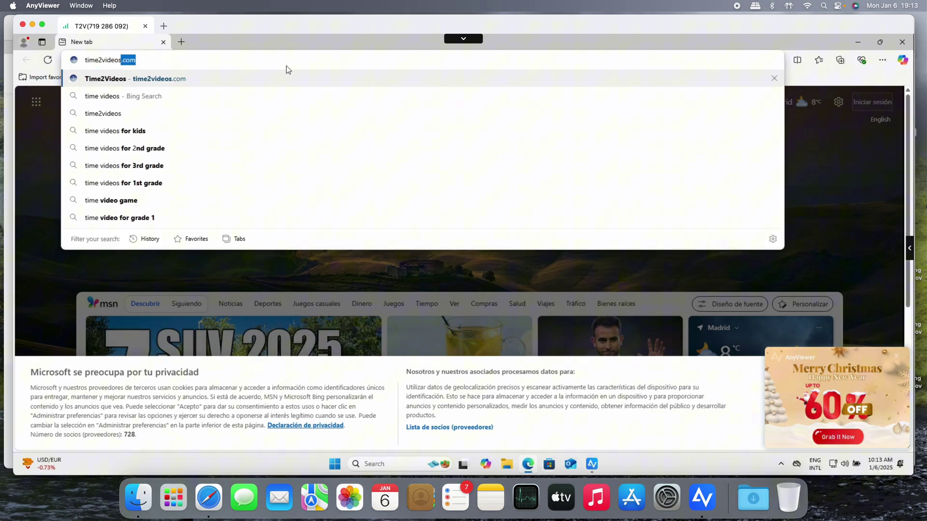
key("Return")
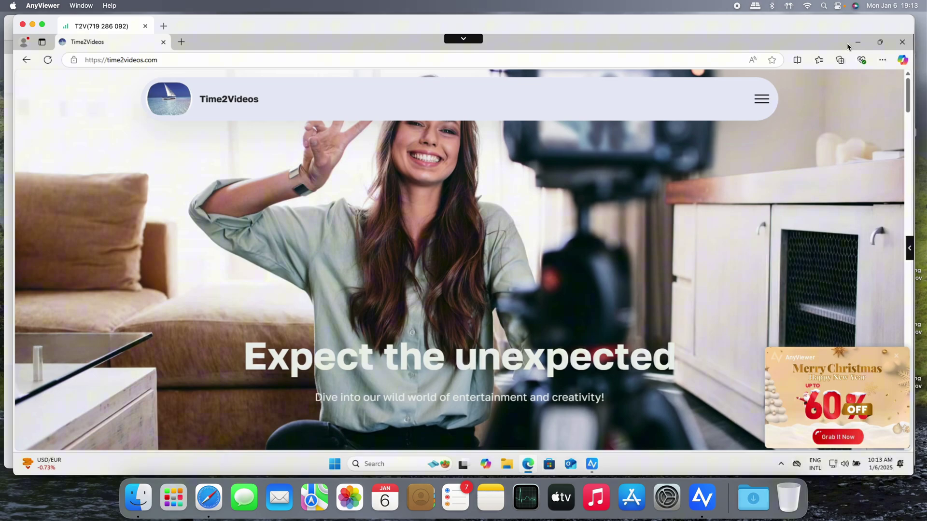
key("super+d")
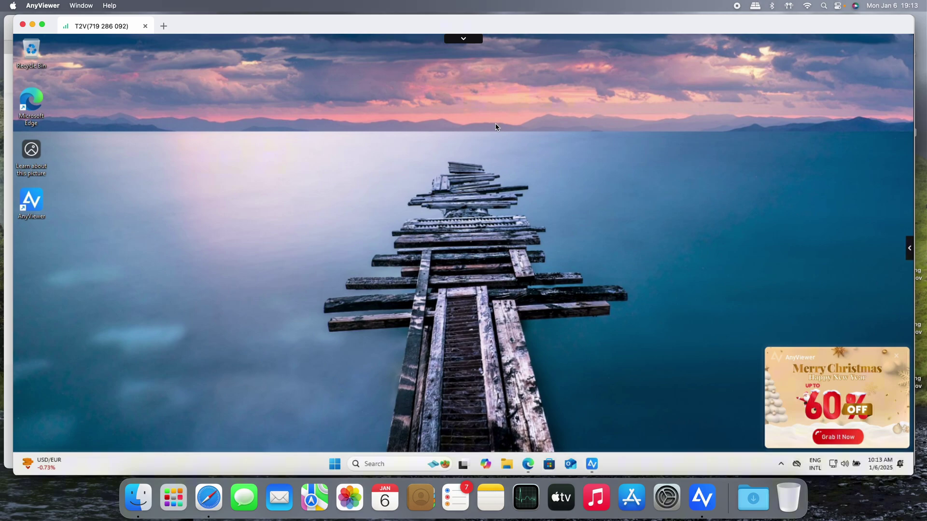
Expand the session toolbar and review the resolution and image quality options
left_click(464, 40)
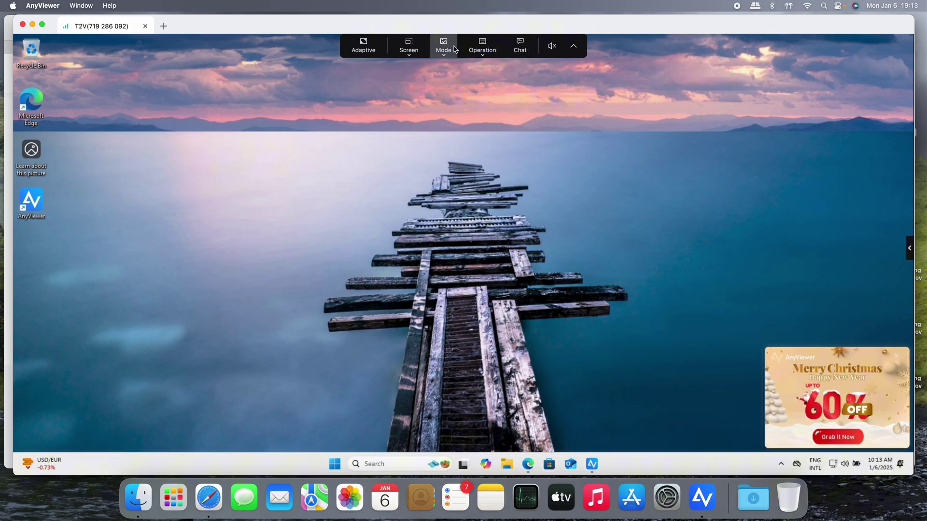
left_click(410, 57)
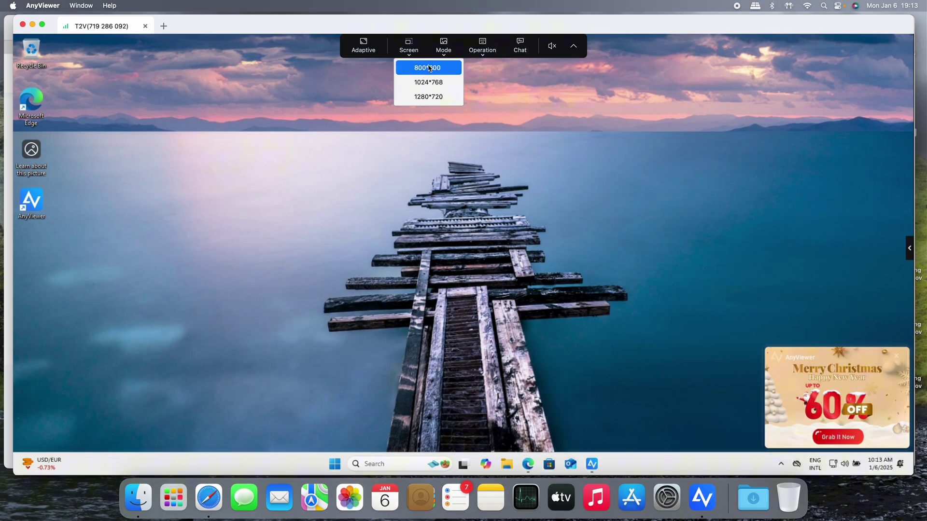
left_click(444, 60)
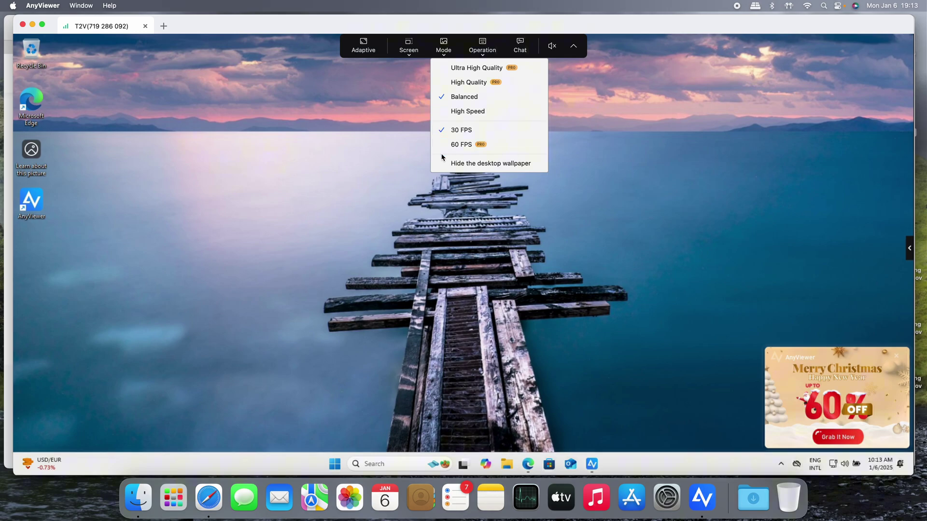
Send Ctrl+Alt+Delete to the remote PC and cancel the Windows security screen
left_click(492, 52)
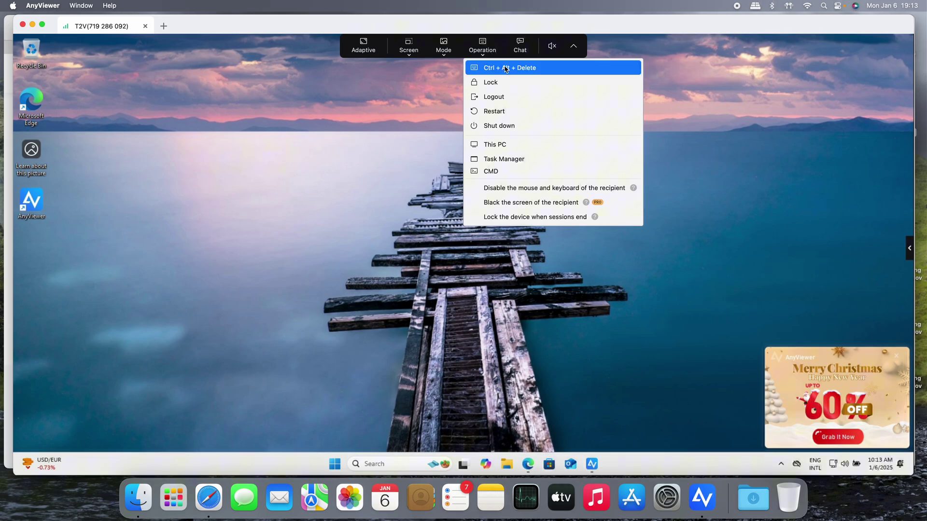
left_click(504, 68)
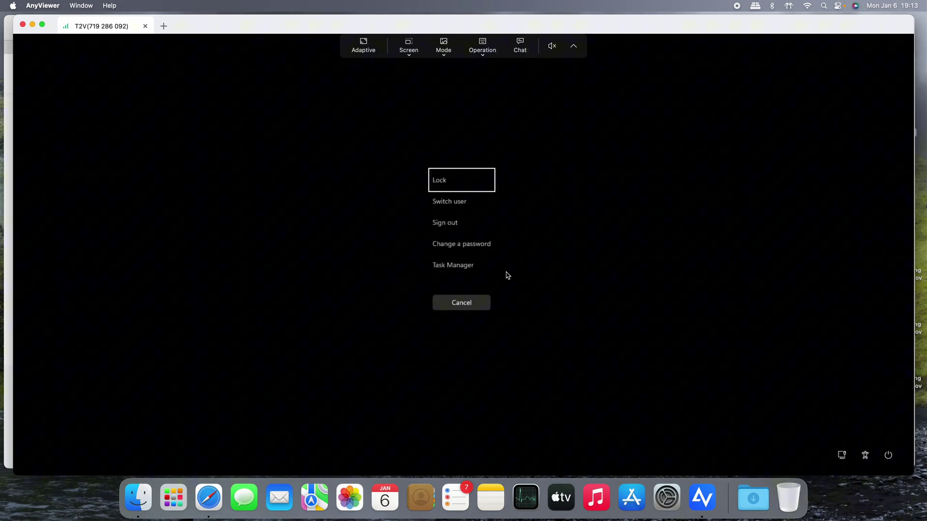
left_click(483, 302)
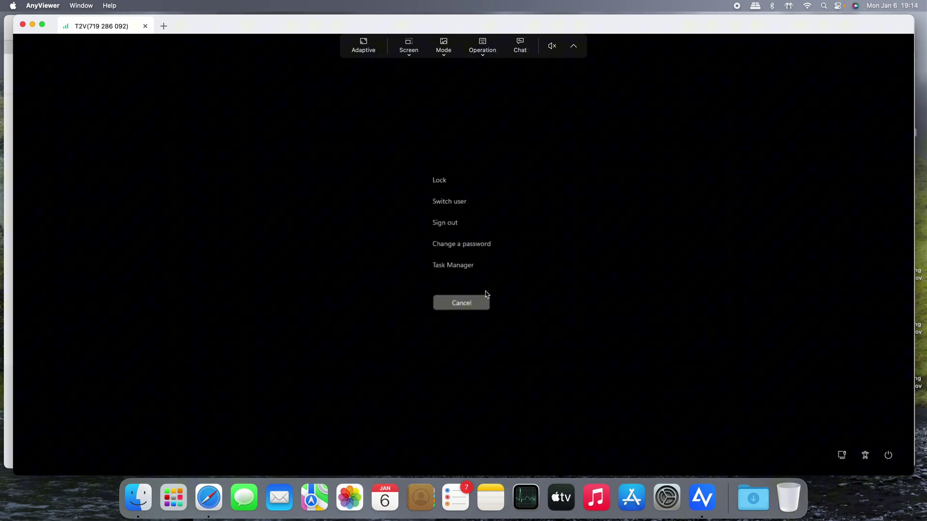
left_click(485, 54)
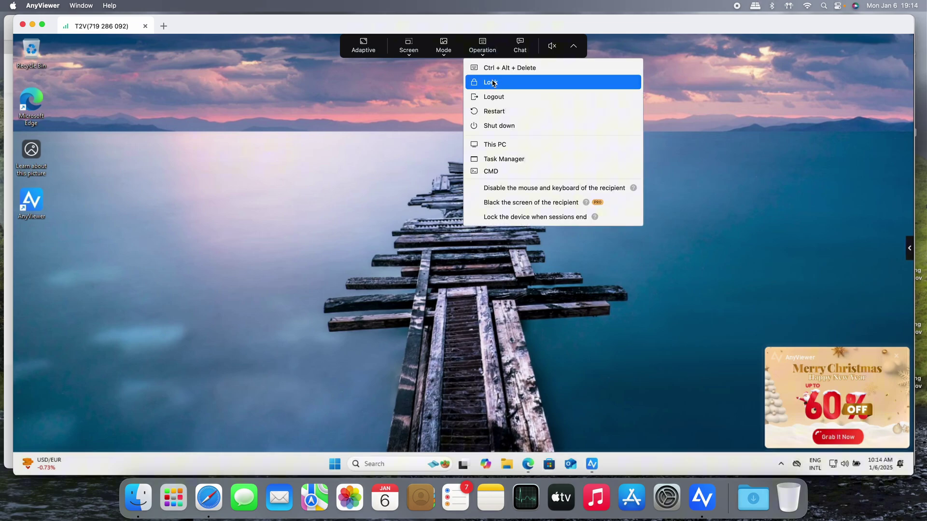
Browse the remote PC's This PC and Local Disk (C:) in File Explorer, closing it afterwards
left_click(525, 146)
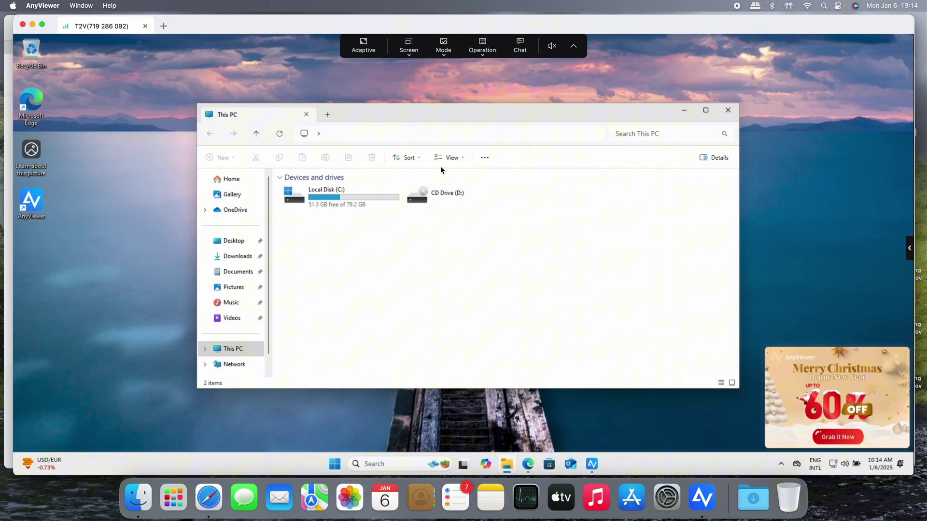
left_click(341, 210)
double_click(341, 210)
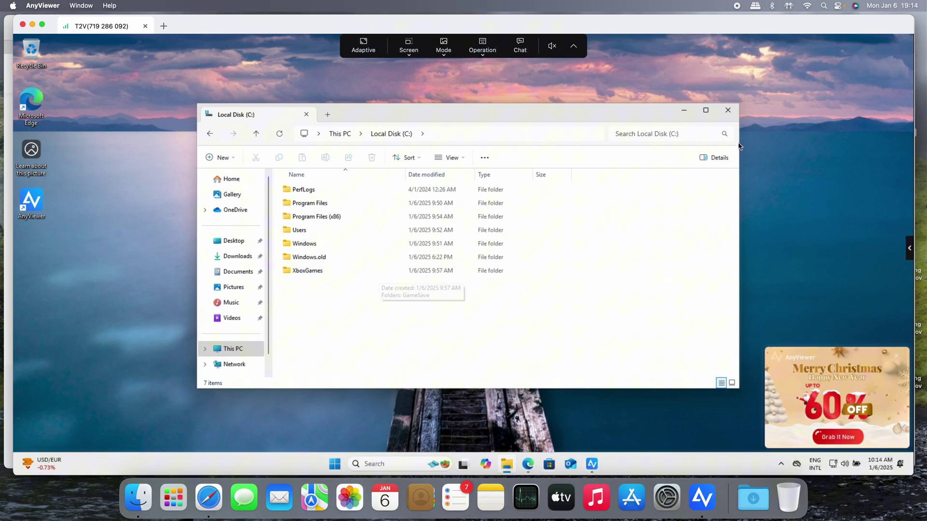
left_click(728, 110)
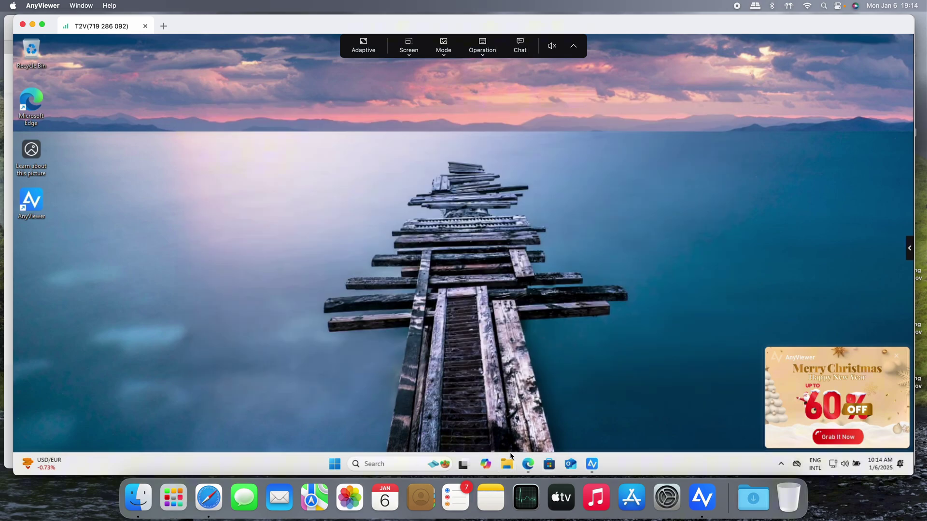
left_click(506, 464)
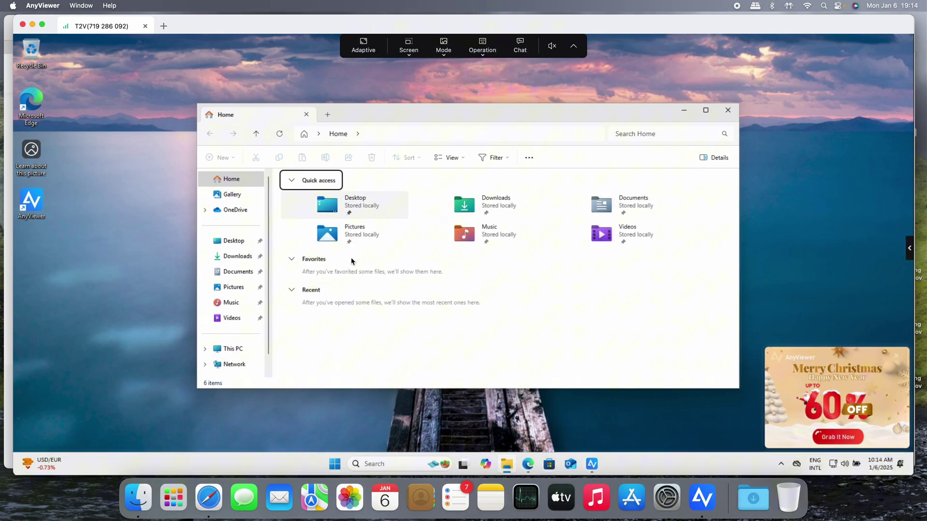
left_click(237, 352)
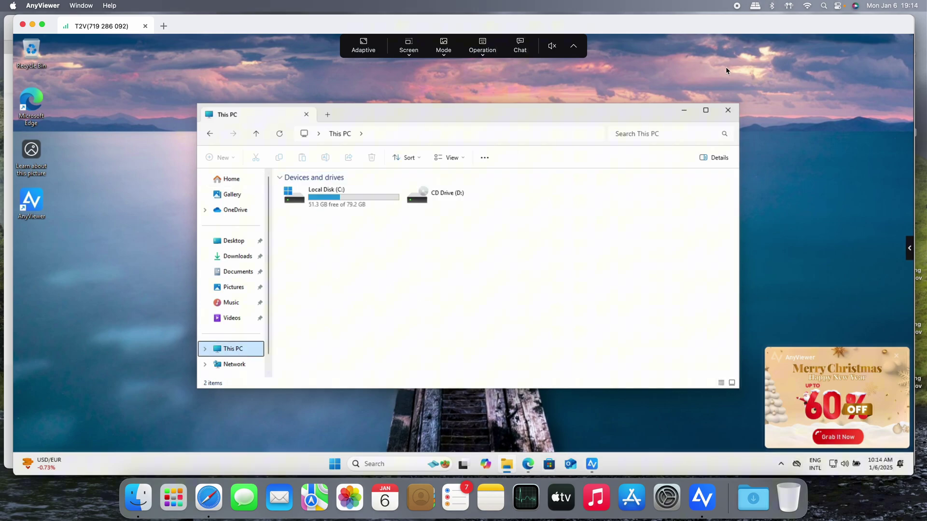
left_click(728, 110)
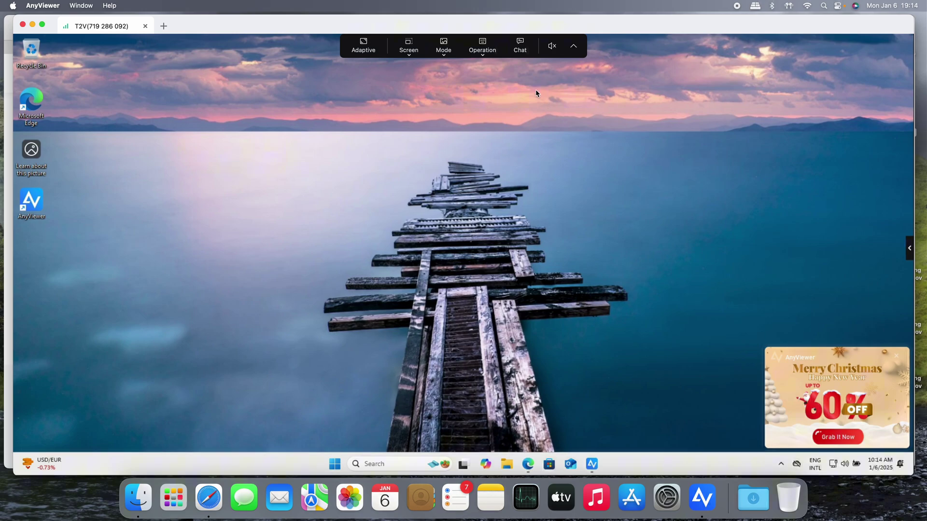
left_click(483, 46)
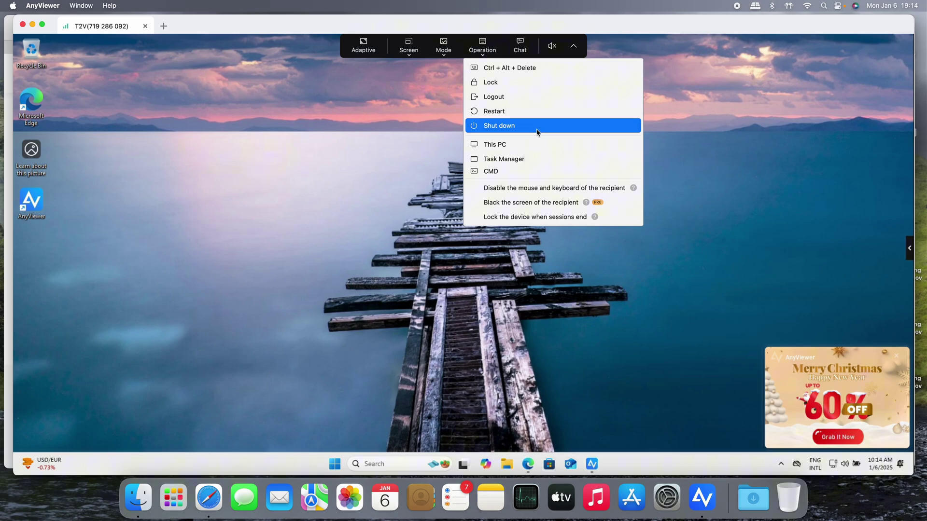
Open the remote Task Manager and review Memory, Disk 0 and Ethernet performance plus the Details tab
left_click(516, 165)
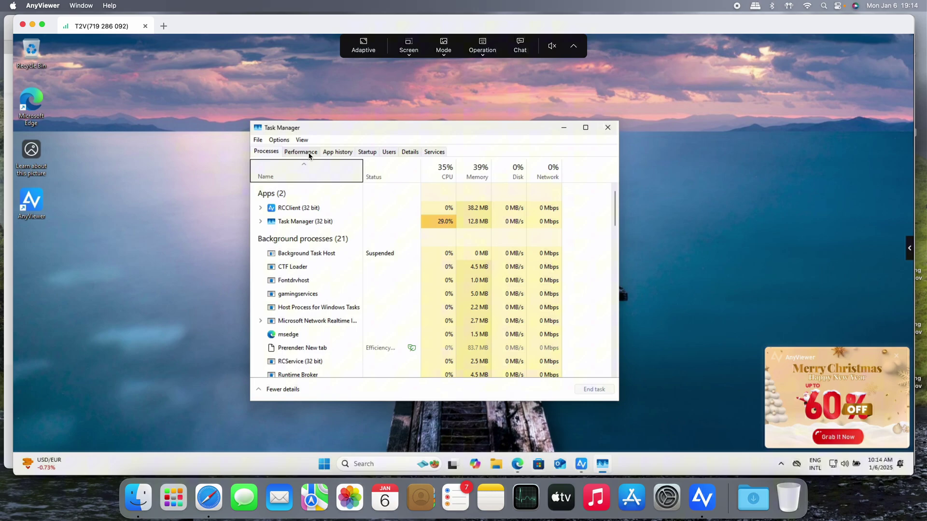
left_click(300, 152)
left_click(331, 208)
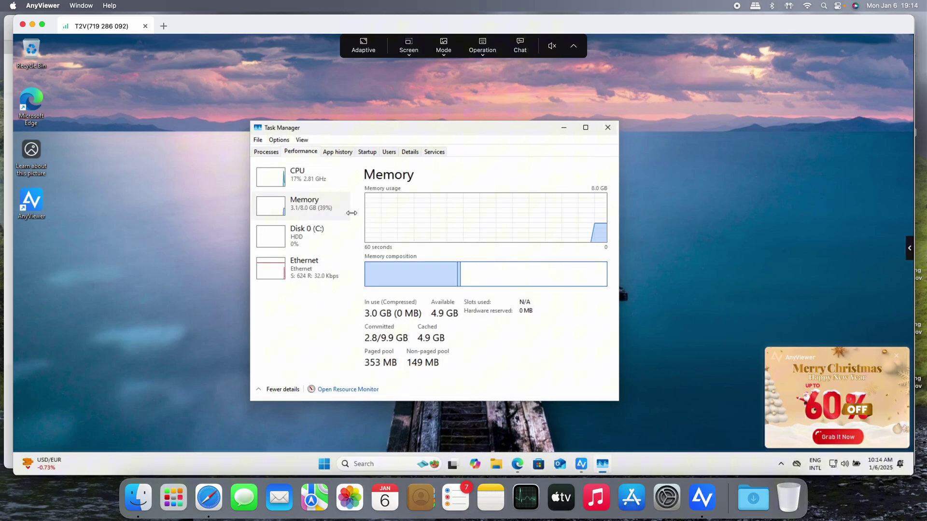
left_click(316, 237)
left_click(337, 272)
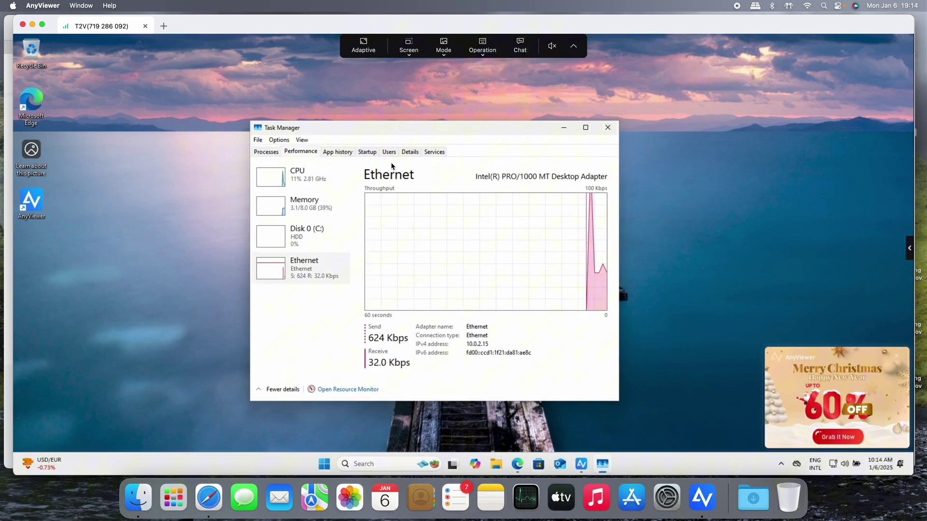
left_click(410, 153)
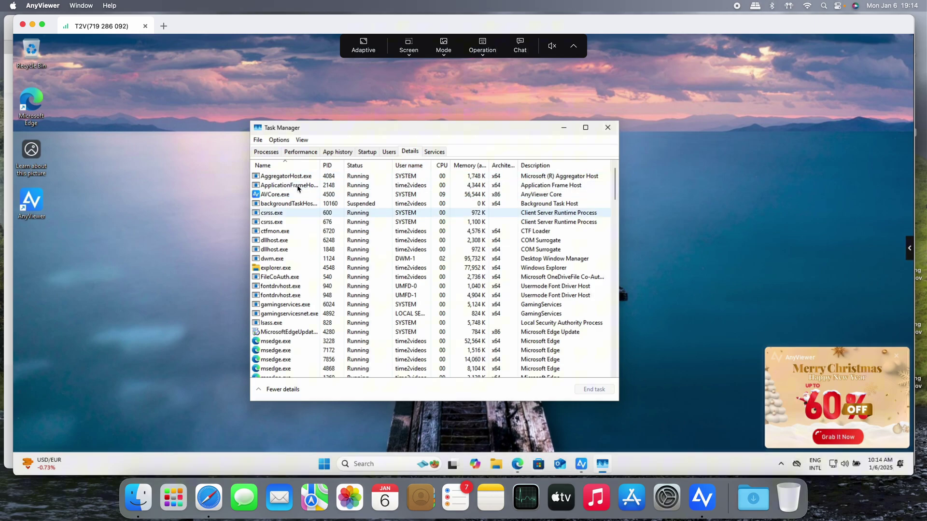
left_click(266, 152)
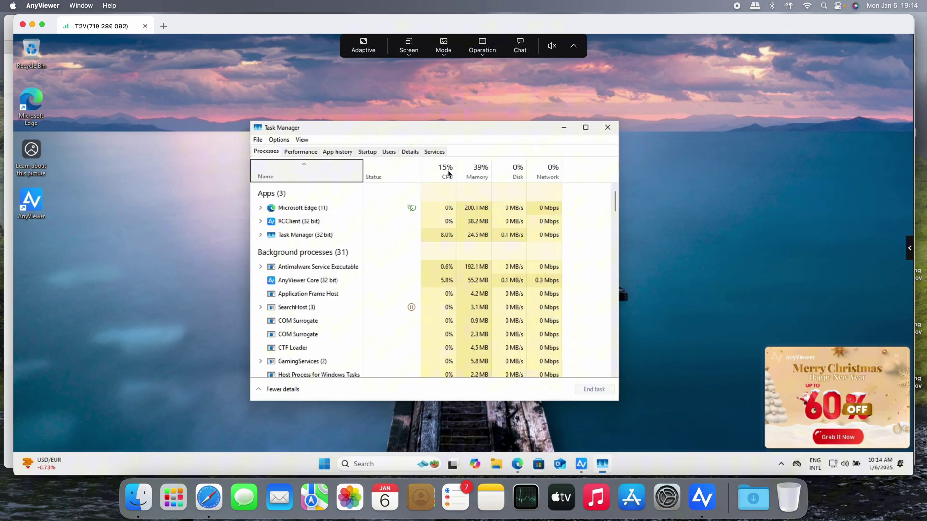
Minimize Task Manager, open an admin command prompt, and run 'control' to launch Control Panel
left_click(564, 127)
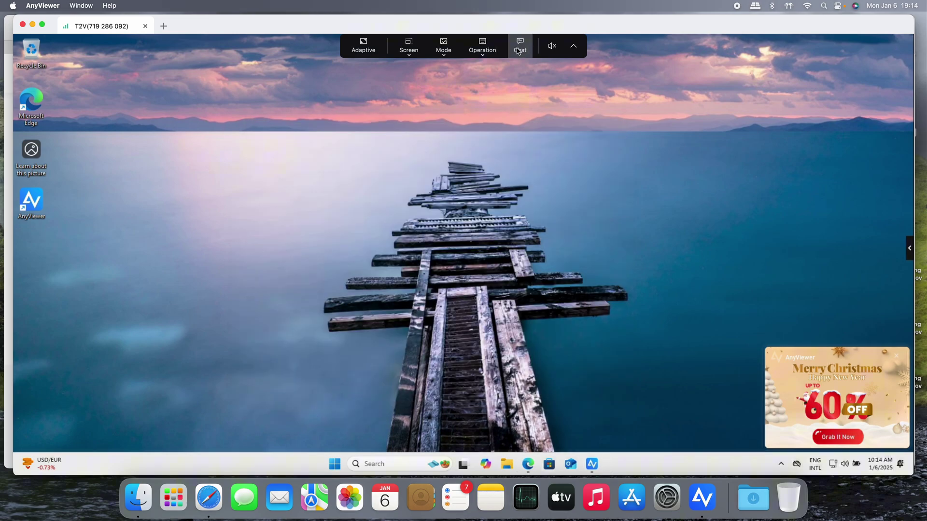
left_click(483, 46)
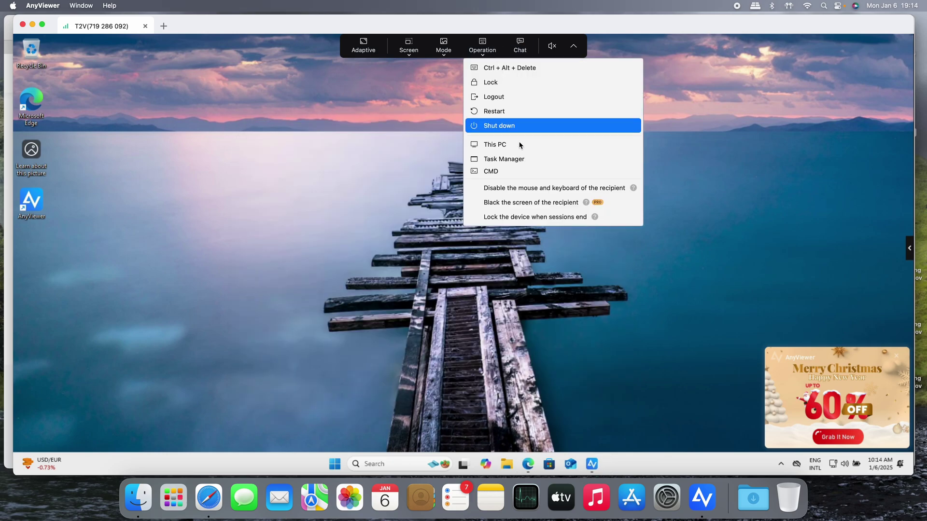
left_click(508, 172)
left_click_drag(380, 86, 469, 106)
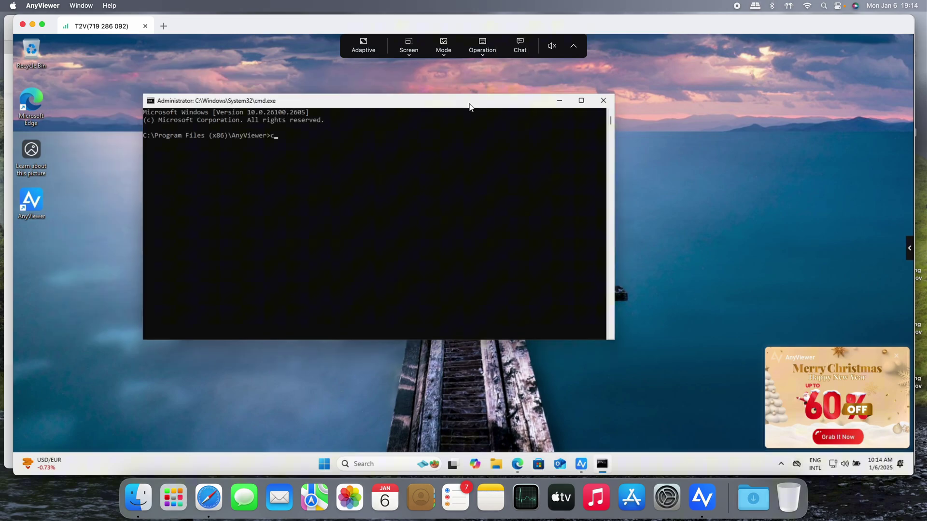
type("control")
key("Return")
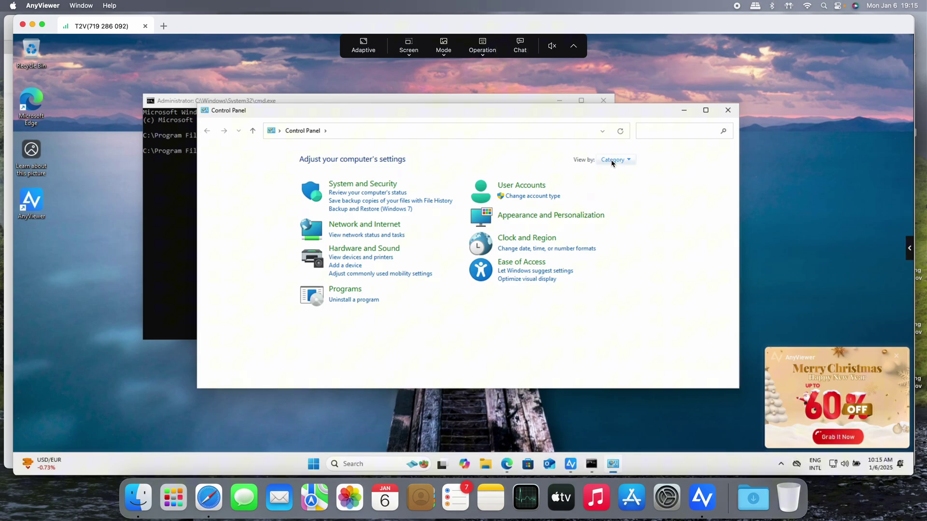
Set Control Panel's View by to Large icons, then close it
left_click(612, 160)
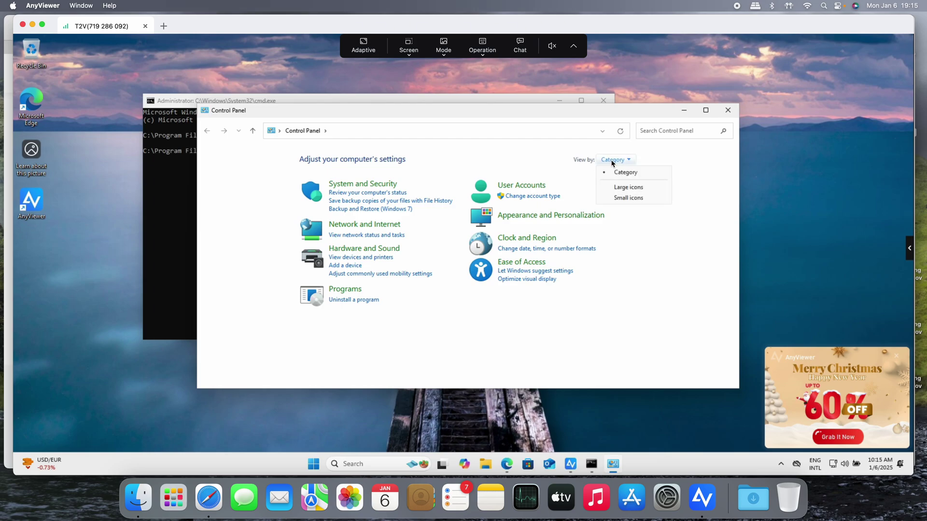
left_click(610, 185)
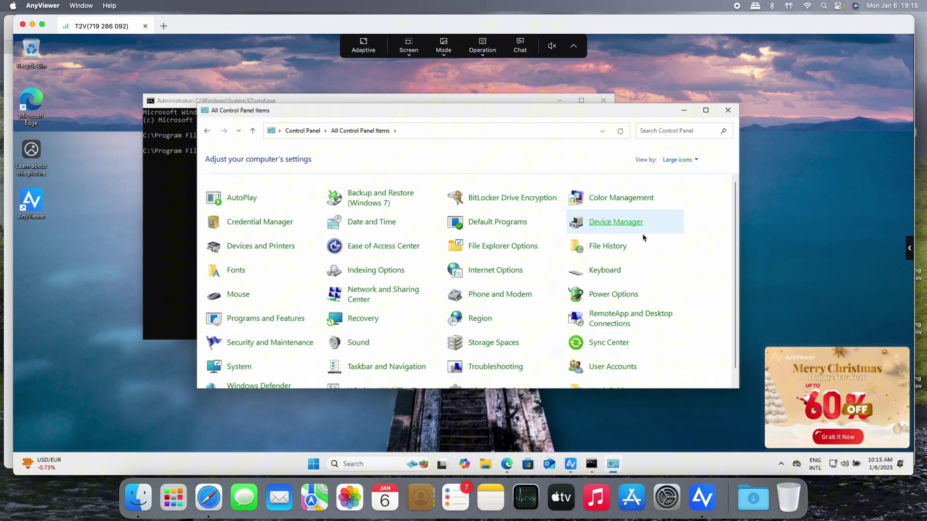
scroll(645, 233, "down", 2)
left_click(723, 114)
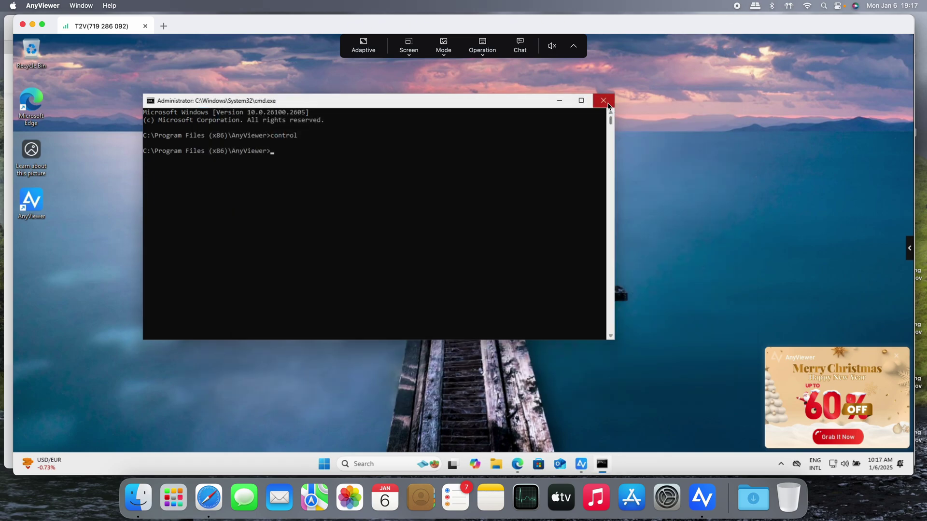
Close the command prompt and send 'hello world' in the session chat
left_click(608, 105)
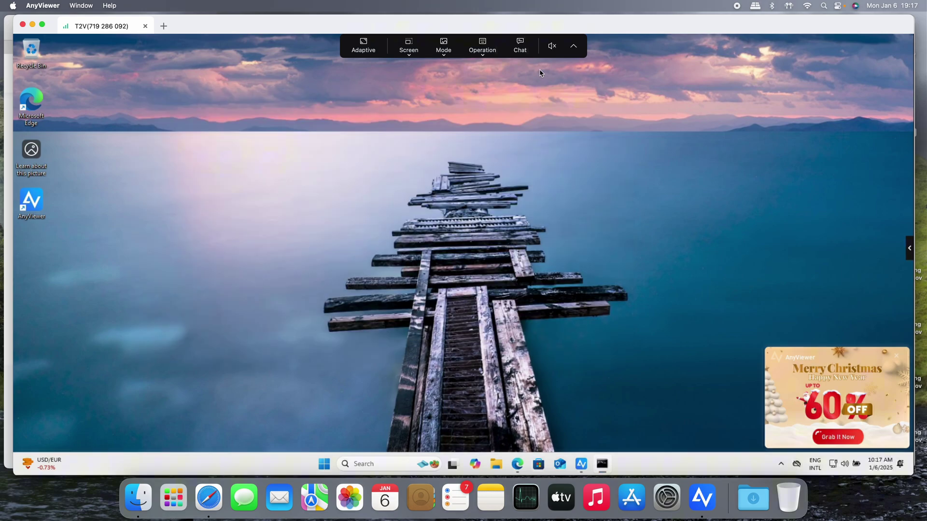
left_click(520, 46)
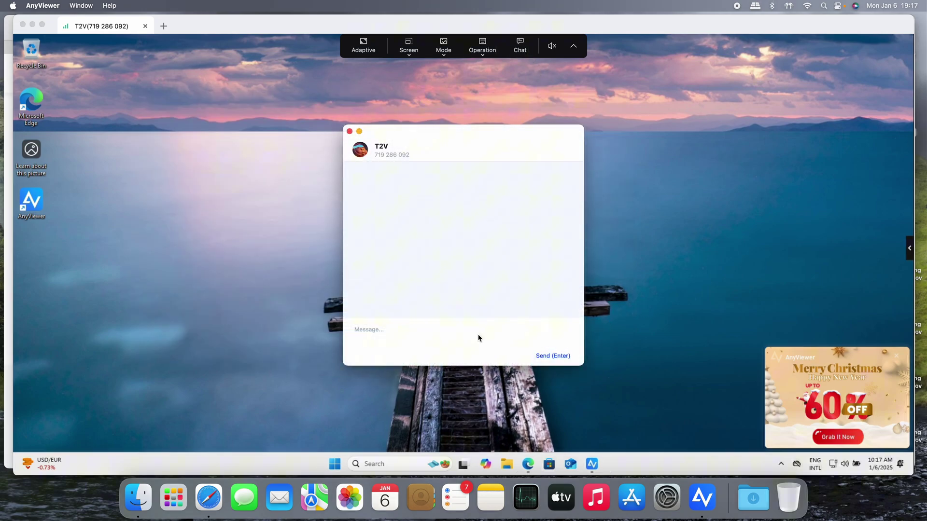
type("hello world")
left_click(567, 356)
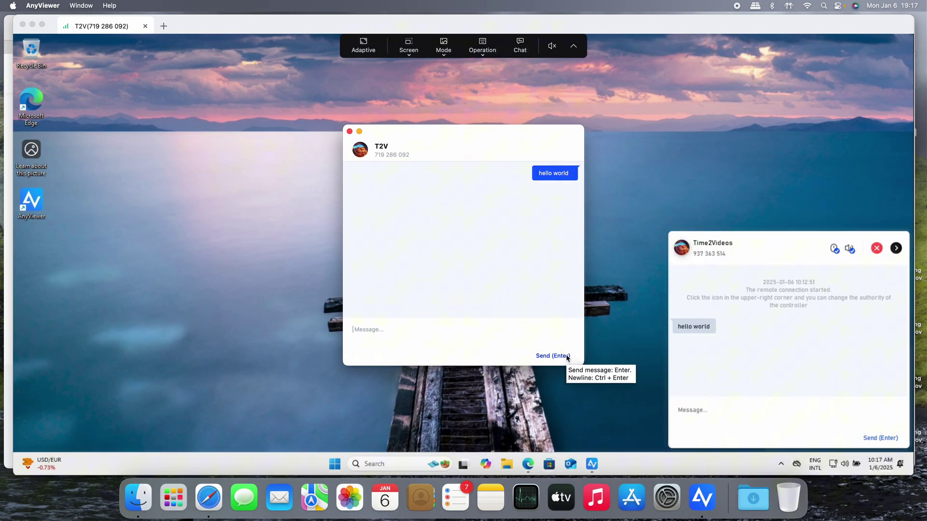
Reply 'how is everything?' from the remote PC's chat panel
left_click(734, 416)
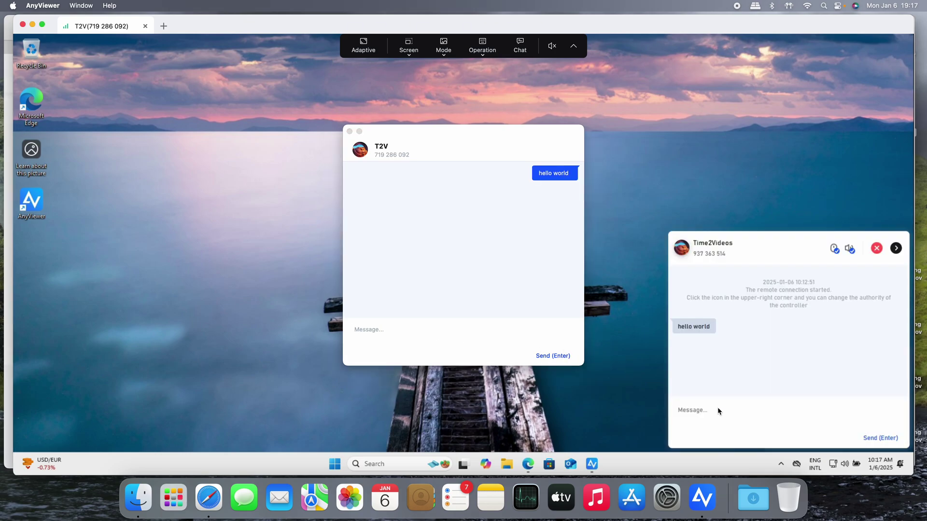
left_click(692, 410)
type("how")
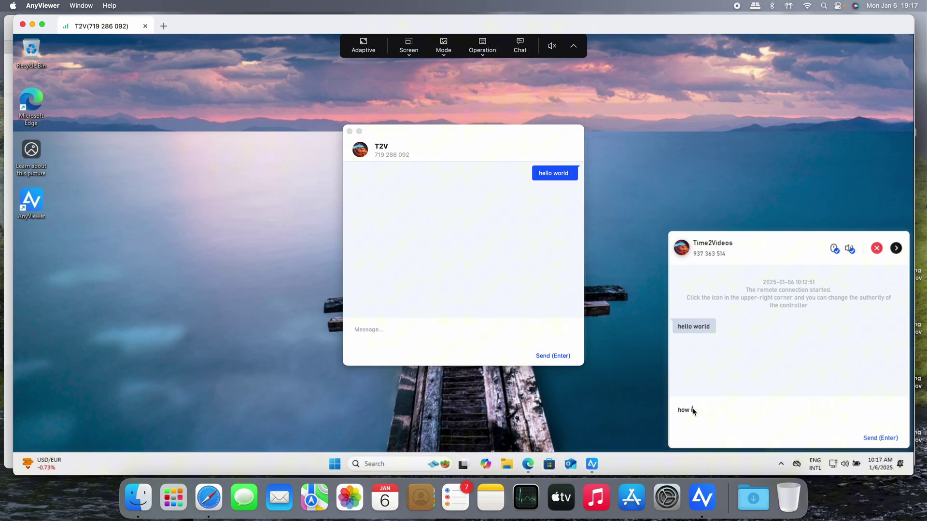
type(" is everything?")
key("Return")
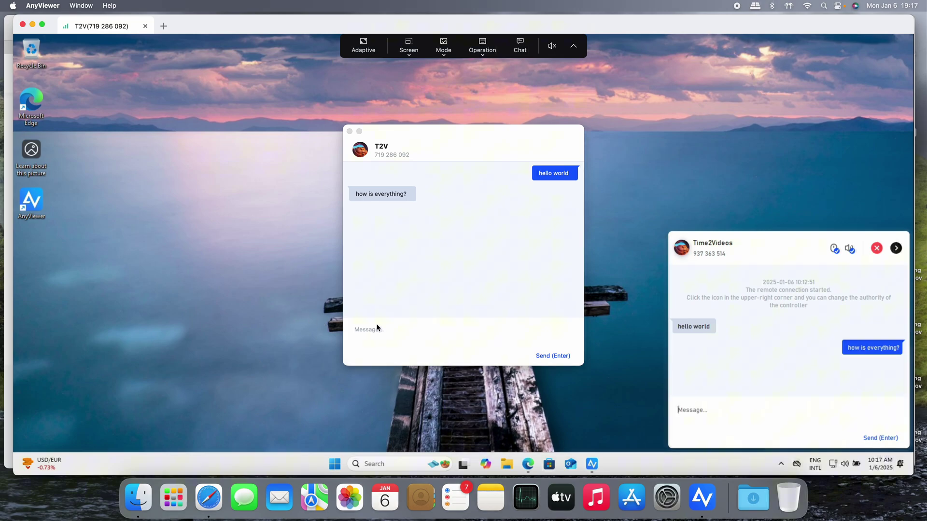
Close the chat window, returning to the main session
left_click(379, 331)
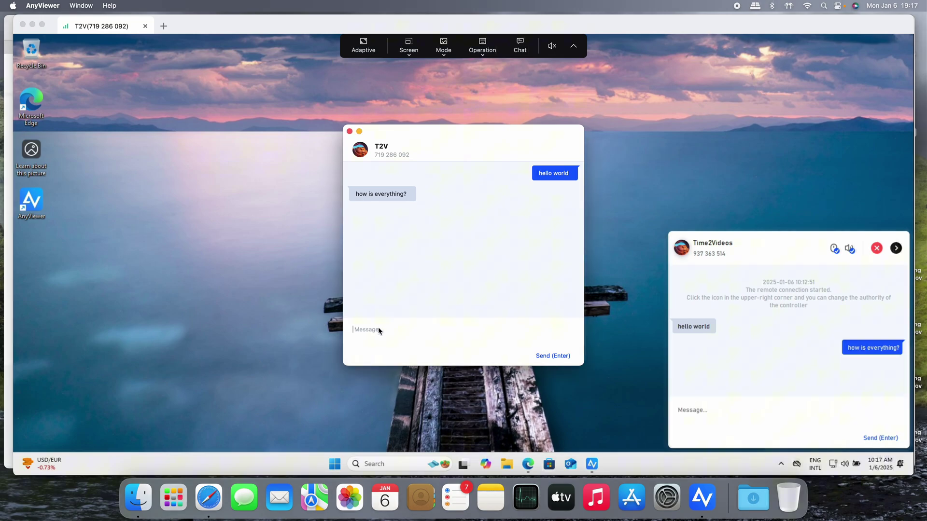
left_click(652, 189)
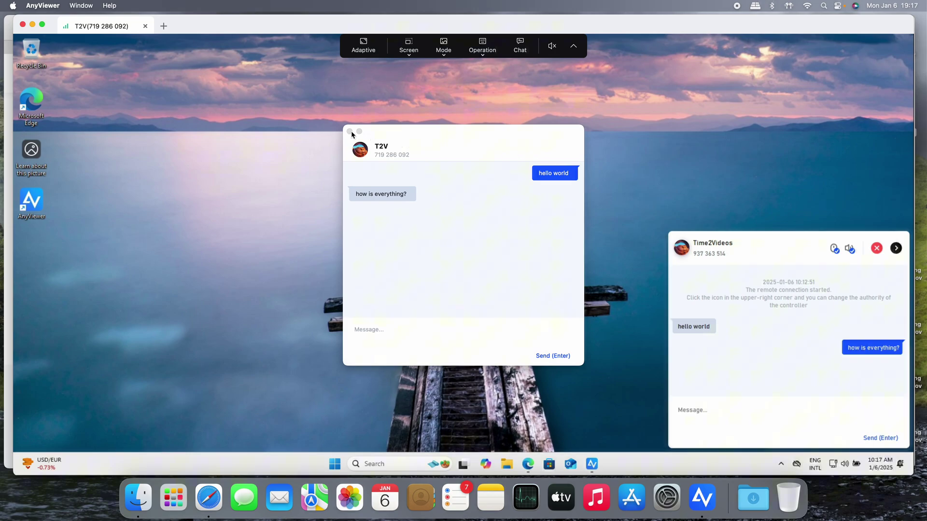
left_click(367, 134)
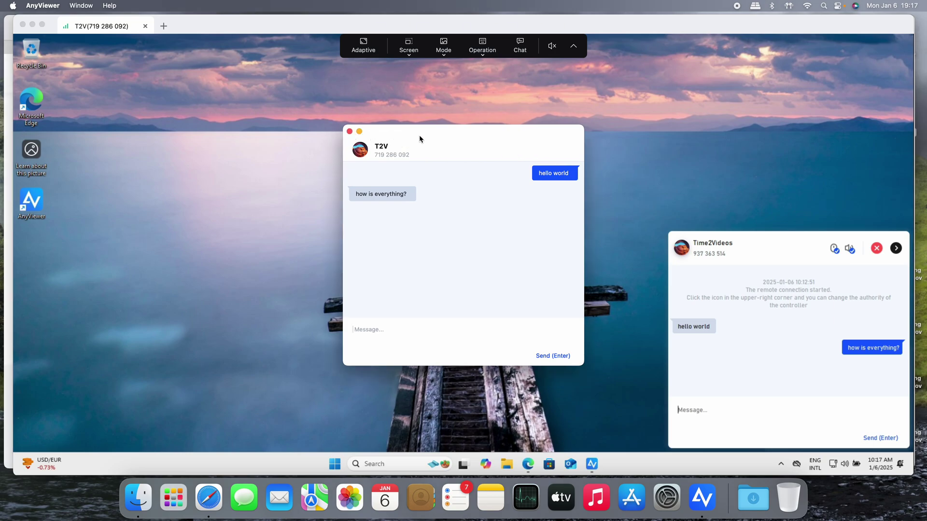
left_click(349, 130)
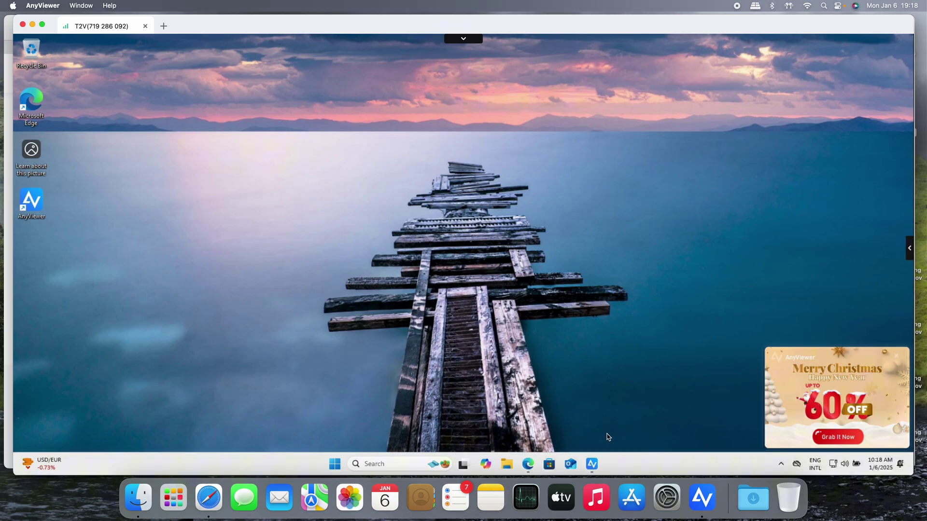
Open the remote PC's AnyViewer and keep Remote control selected on its Remote Control page
left_click(594, 465)
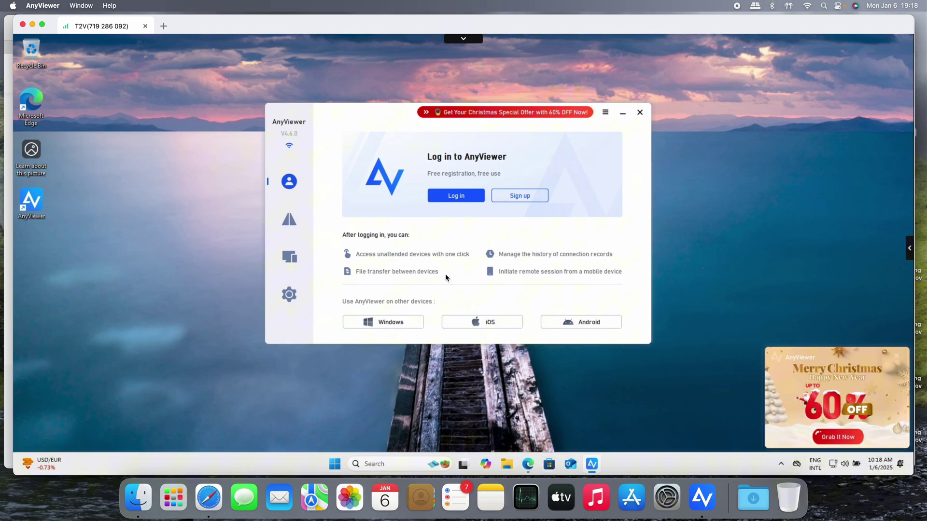
left_click(290, 219)
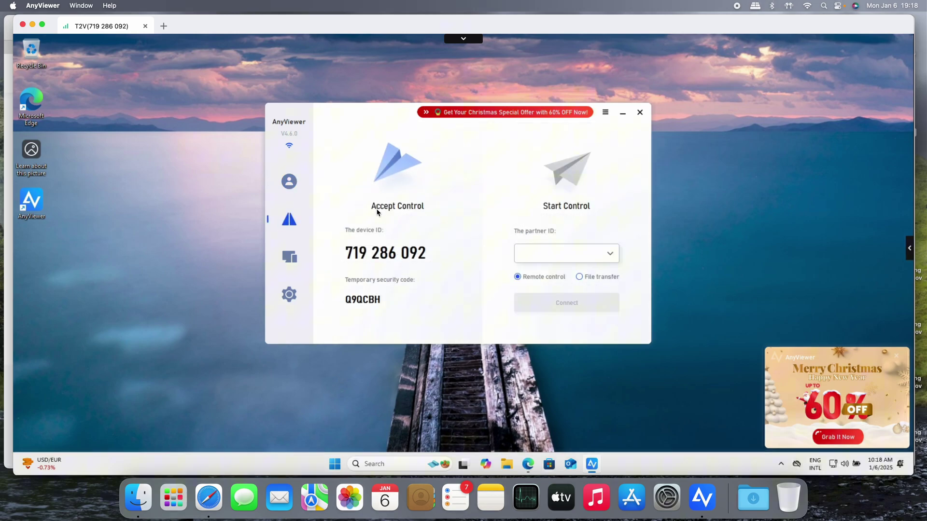
mouse_move(388, 264)
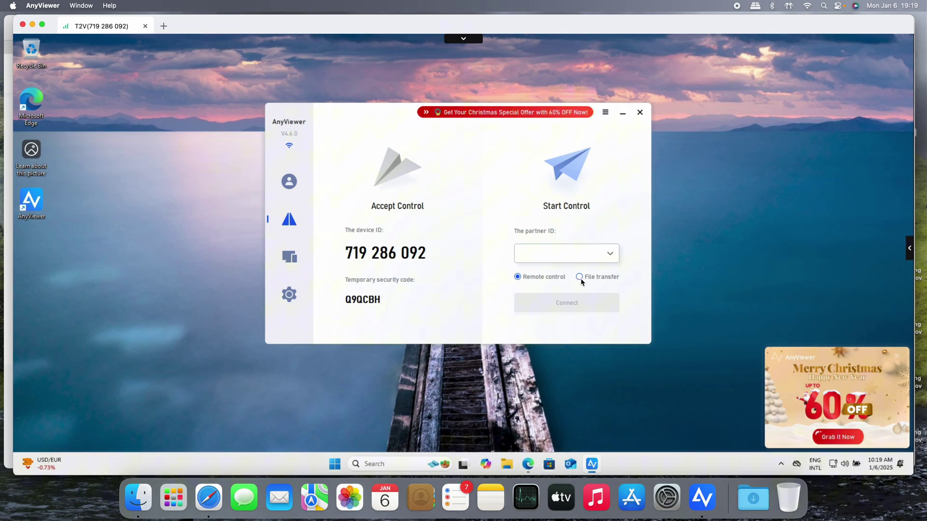
left_click(522, 277)
Show AnyViewer's Device page, which asks for login to reach unattended devices
left_click(296, 260)
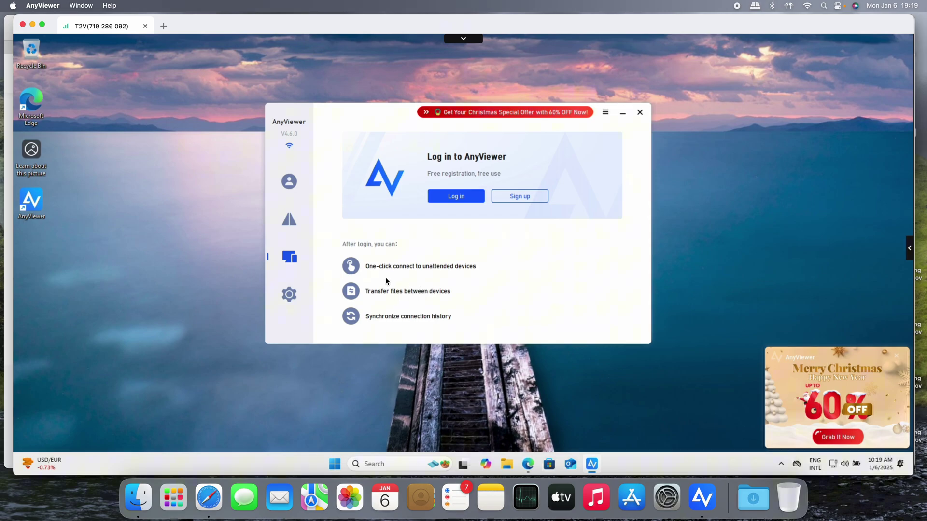
Enable Set my security code in Unattended settings with a 12-digit code, then go to Recipient
left_click(290, 290)
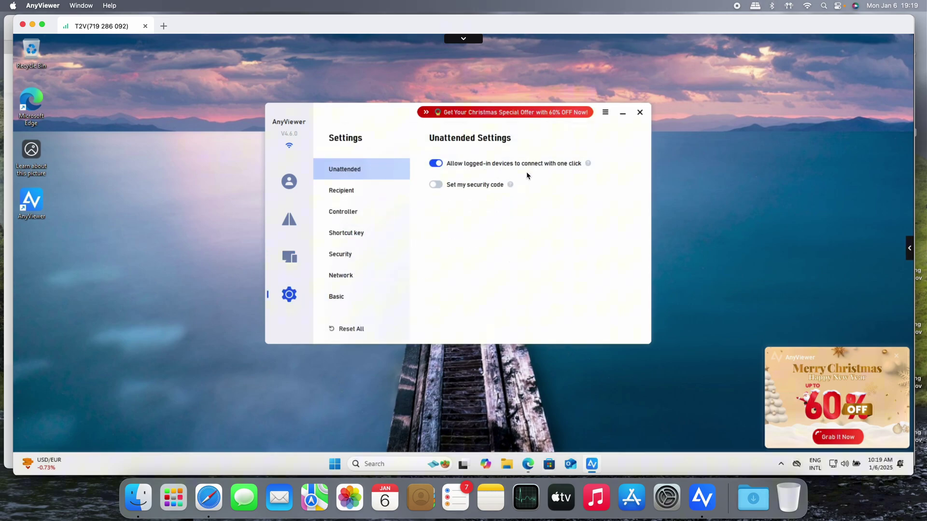
left_click(442, 188)
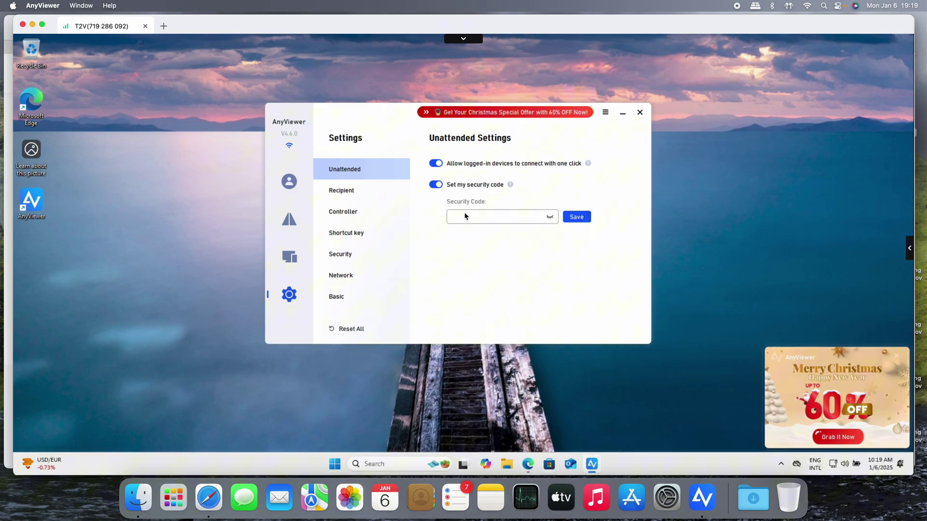
left_click(476, 222)
type("123456")
key("BackSpace")
key("BackSpace")
key("BackSpace")
key("BackSpace")
key("BackSpace")
key("BackSpace")
key("BackSpace")
key("BackSpace")
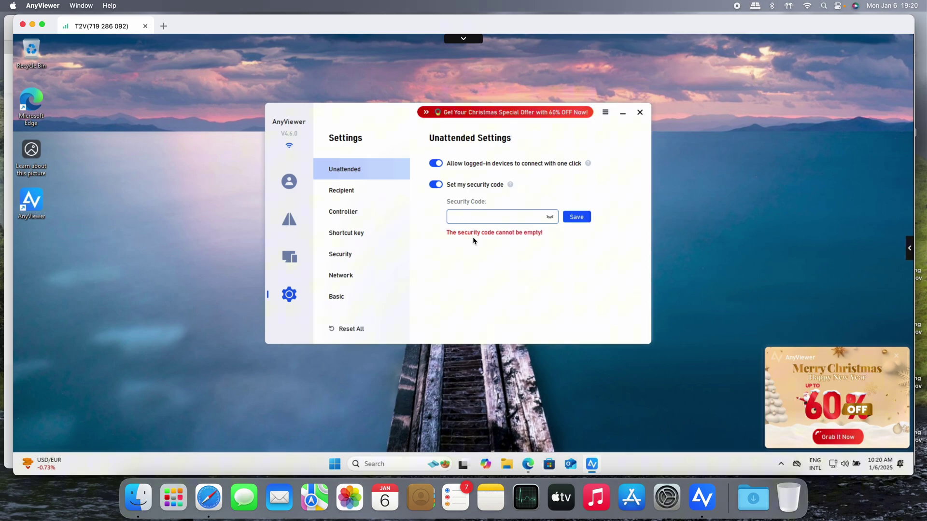
type("12345678")
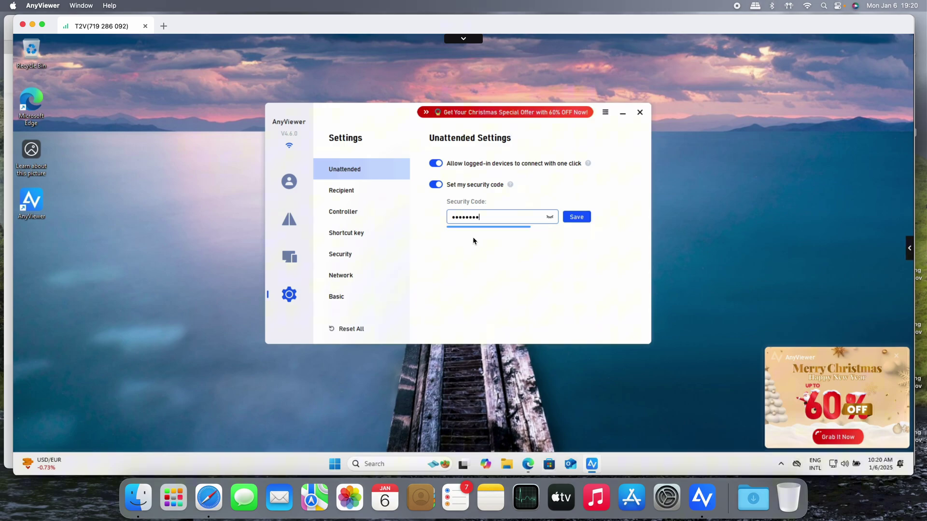
type("9012")
left_click(353, 195)
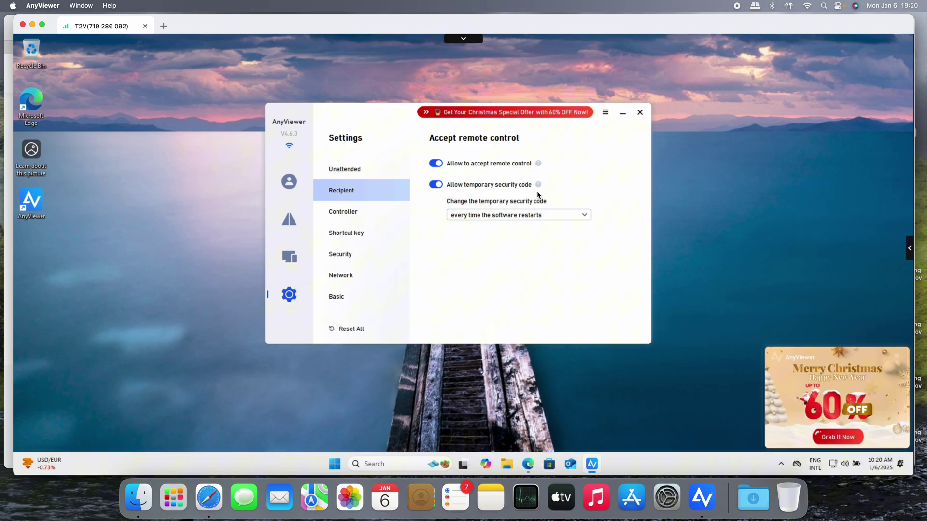
Set the temporary security code to change manually instead of at every restart
left_click(546, 215)
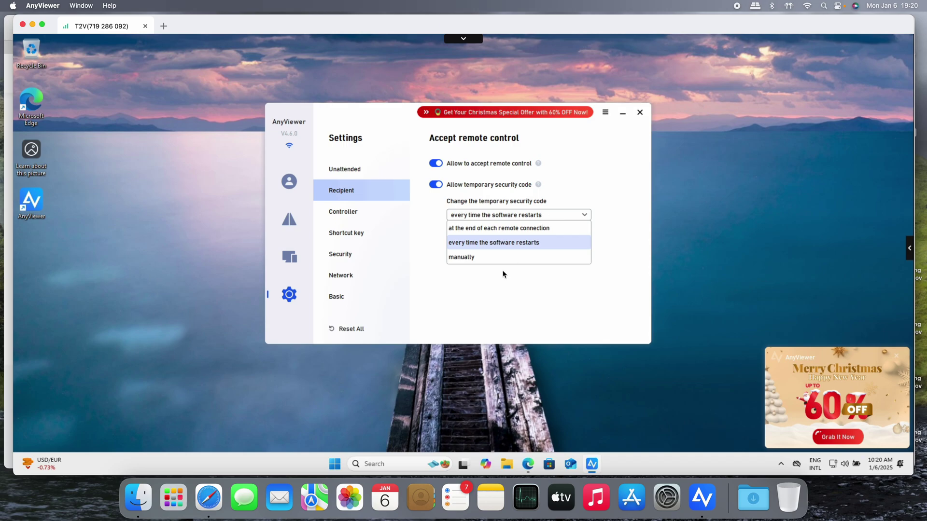
left_click(472, 263)
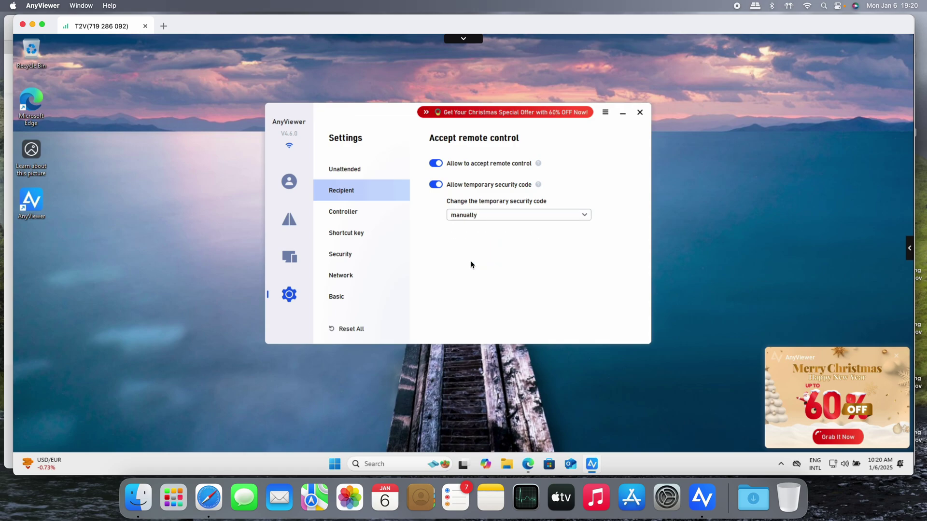
In Controller settings, set the image quality to High Speed
left_click(350, 216)
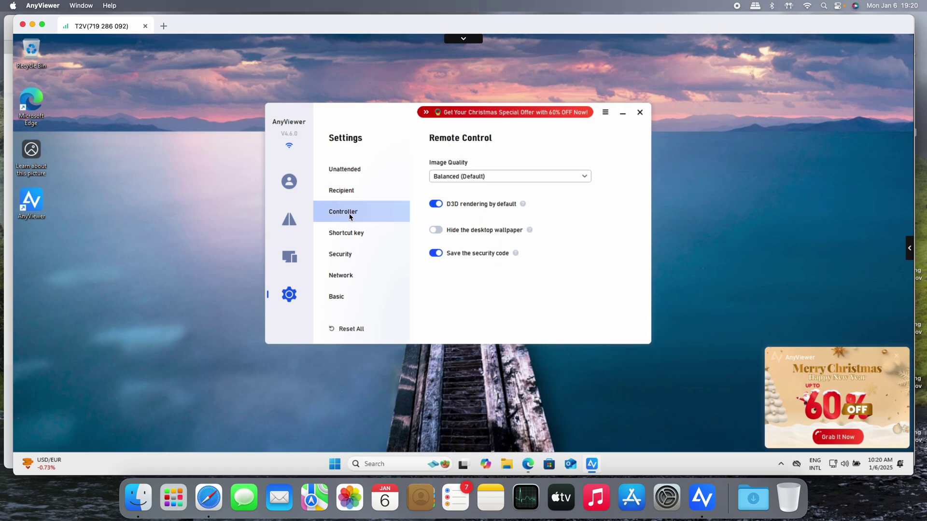
left_click(580, 181)
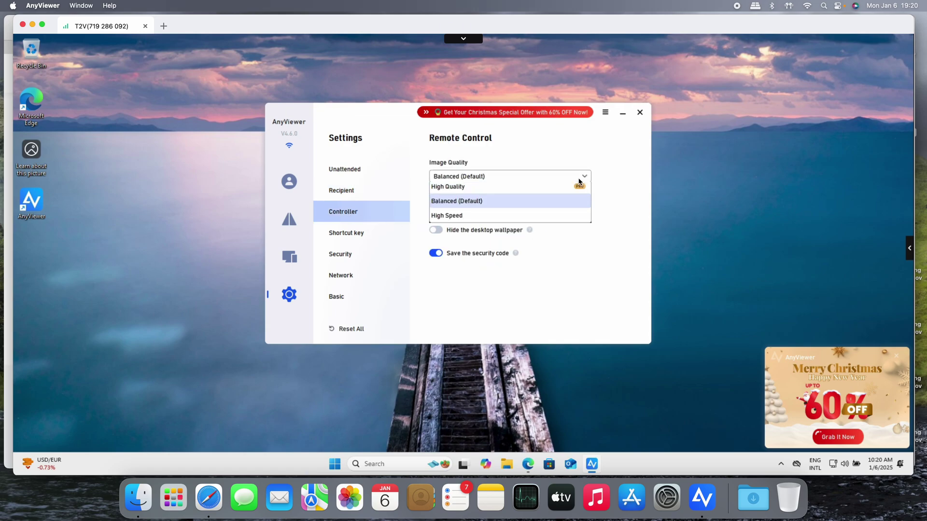
left_click(463, 39)
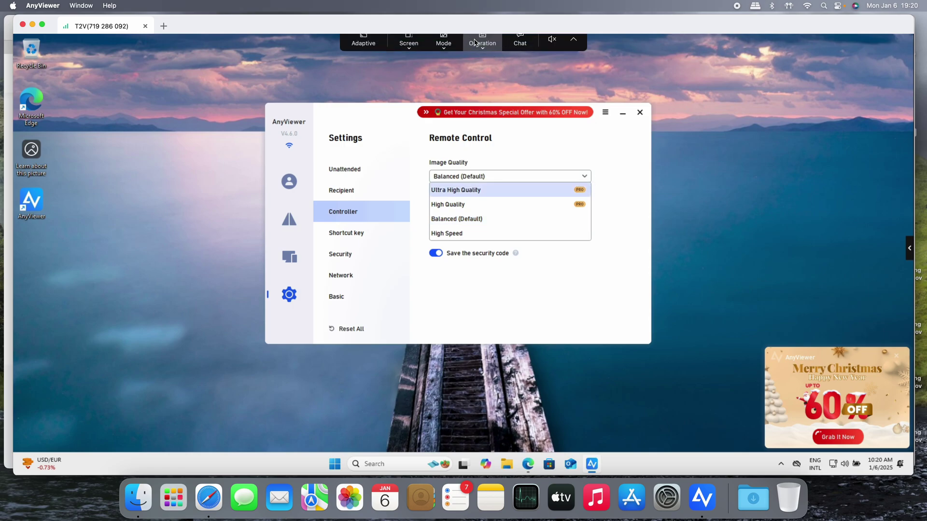
left_click(412, 46)
left_click(452, 50)
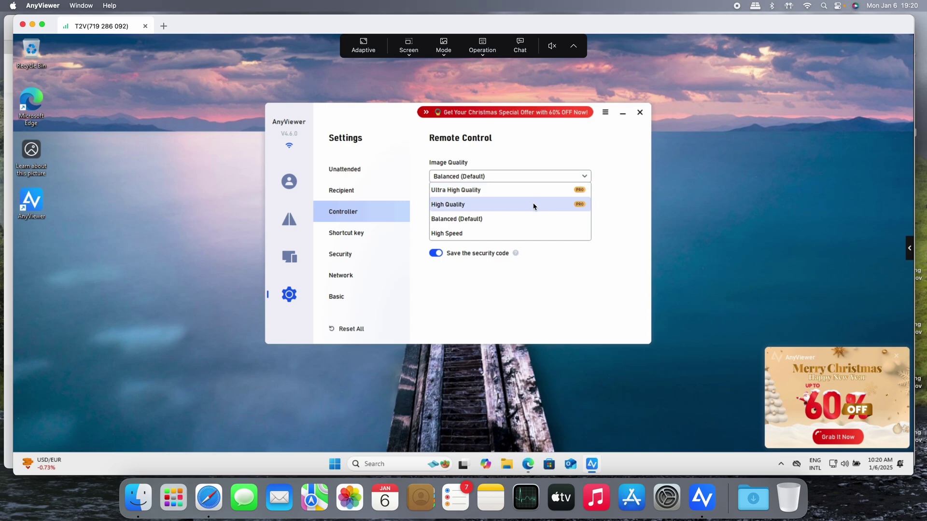
left_click(535, 233)
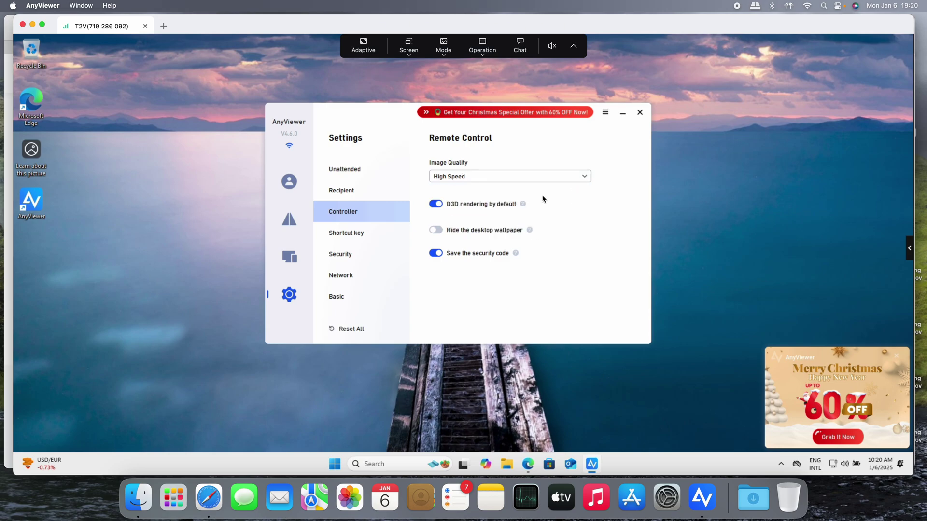
Try the PRO-only High Quality option, dismiss the login prompt, and open Shortcut key settings
left_click(541, 177)
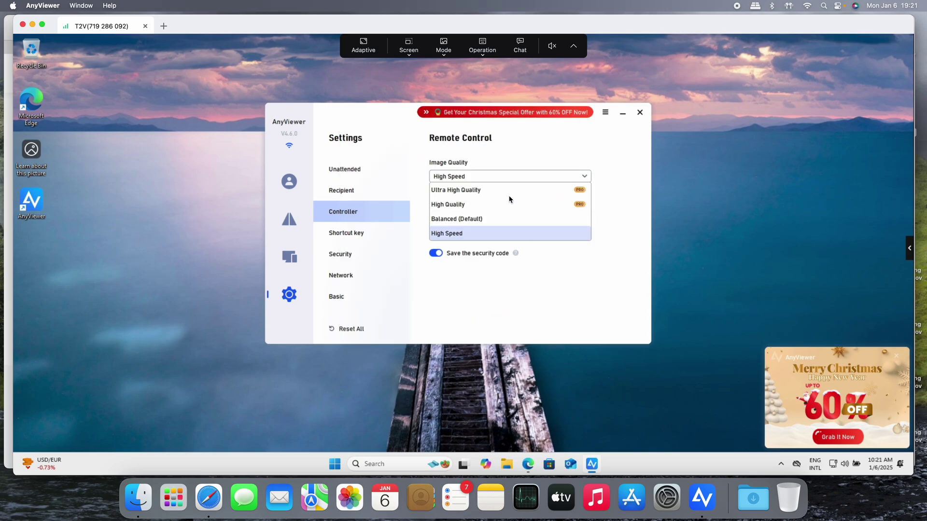
left_click(493, 209)
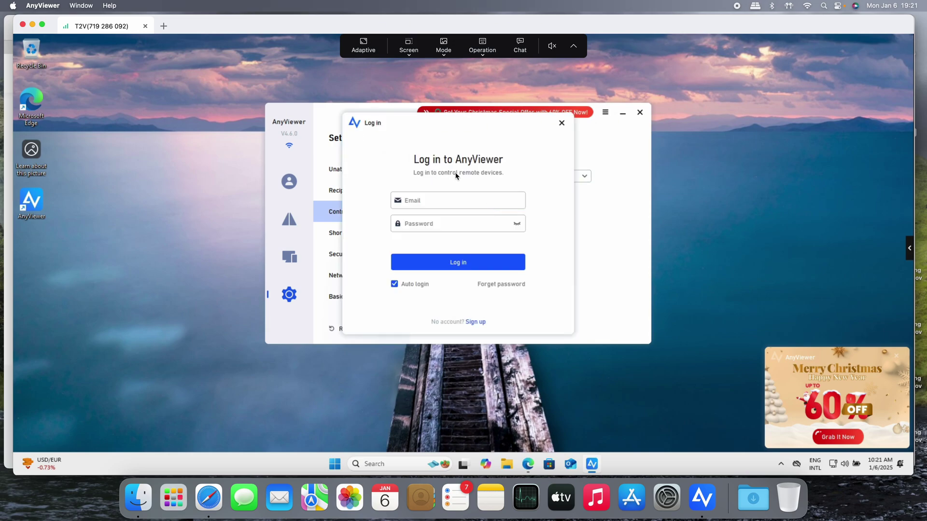
left_click(561, 122)
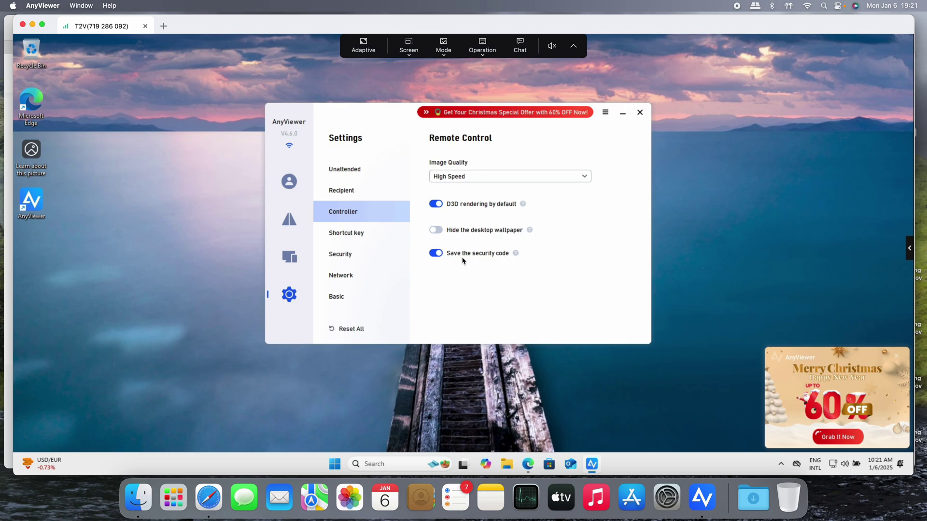
left_click(355, 236)
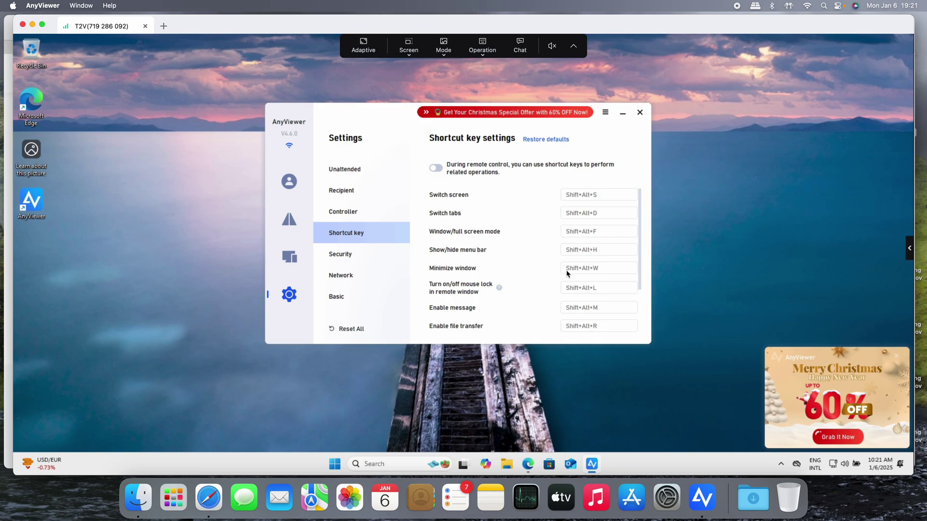
scroll(582, 273, "down", 5)
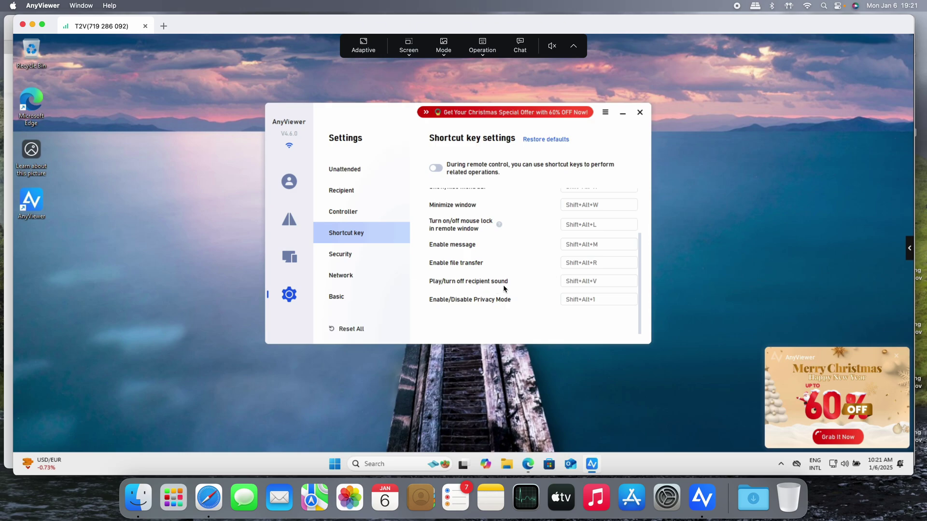
Enter 15 minutes as the Security interface lock time, dismissing the PRO login prompt
left_click(342, 250)
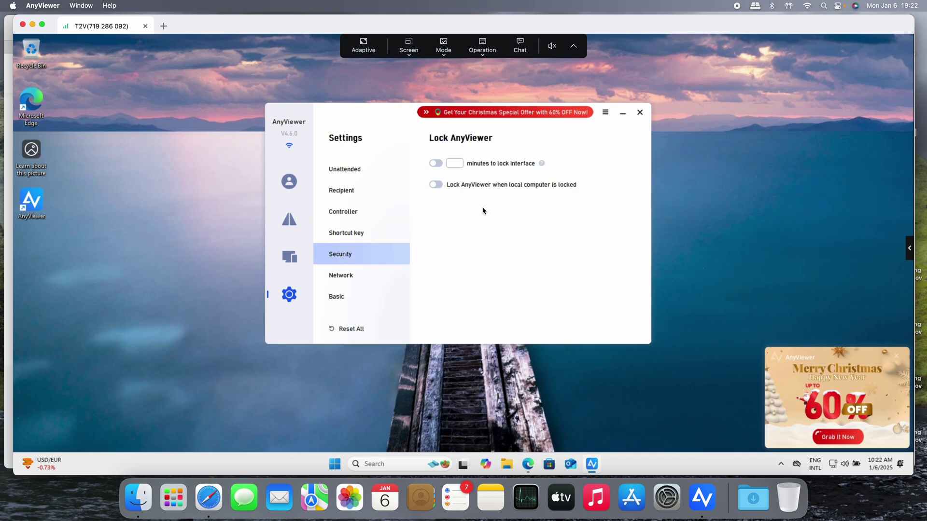
left_click(448, 164)
type("15")
left_click(440, 186)
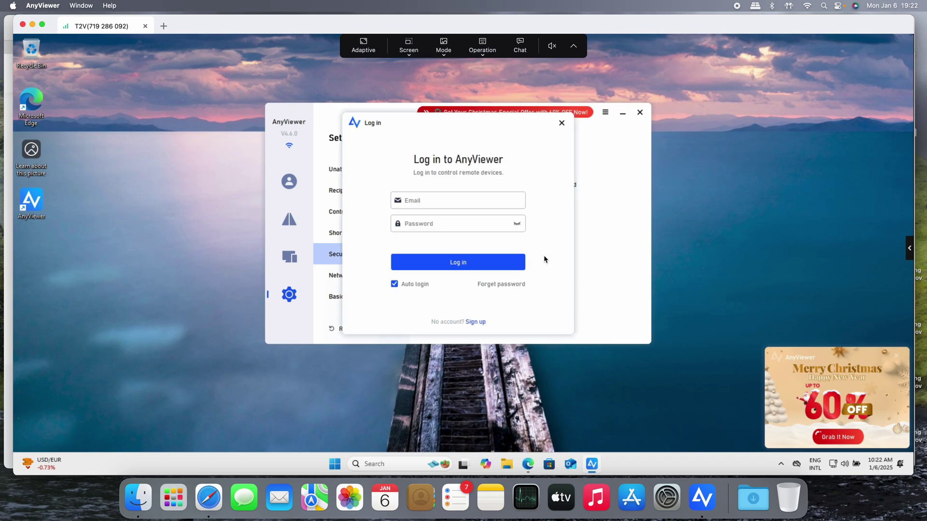
left_click(559, 121)
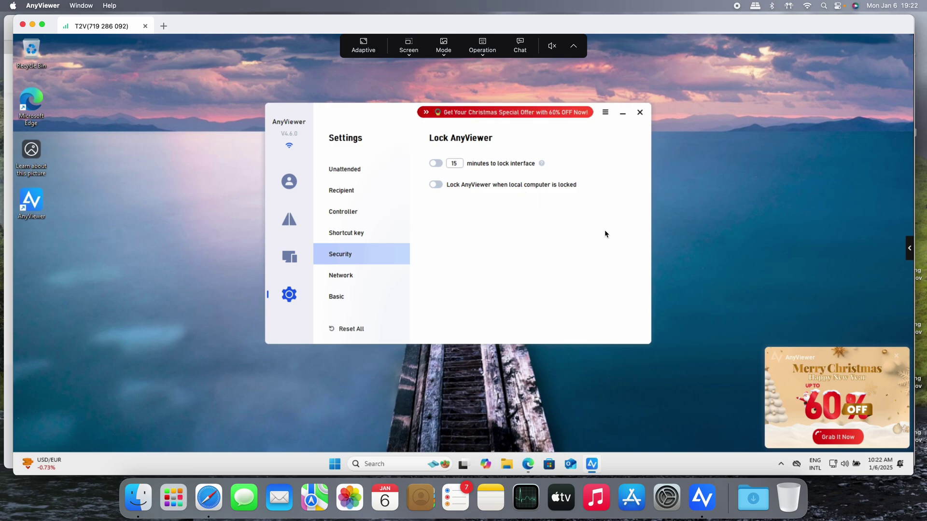
left_click(489, 53)
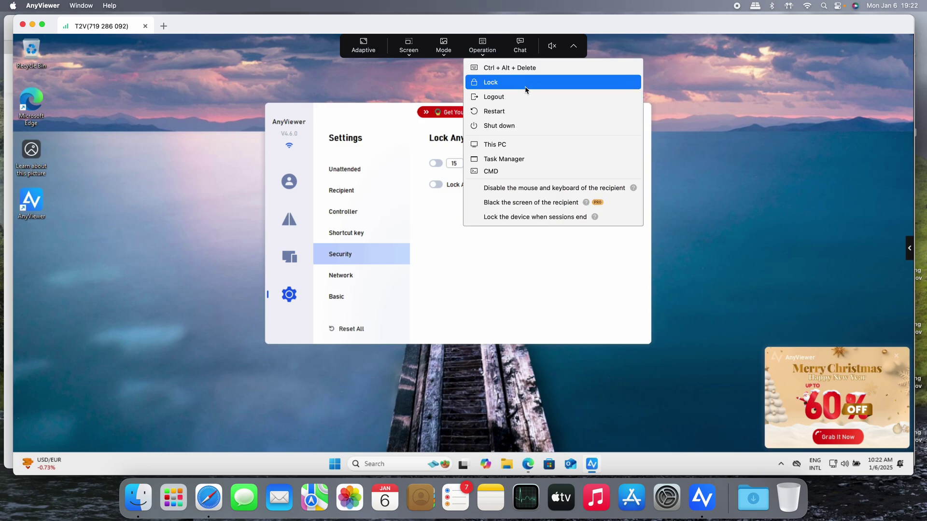
left_click(427, 242)
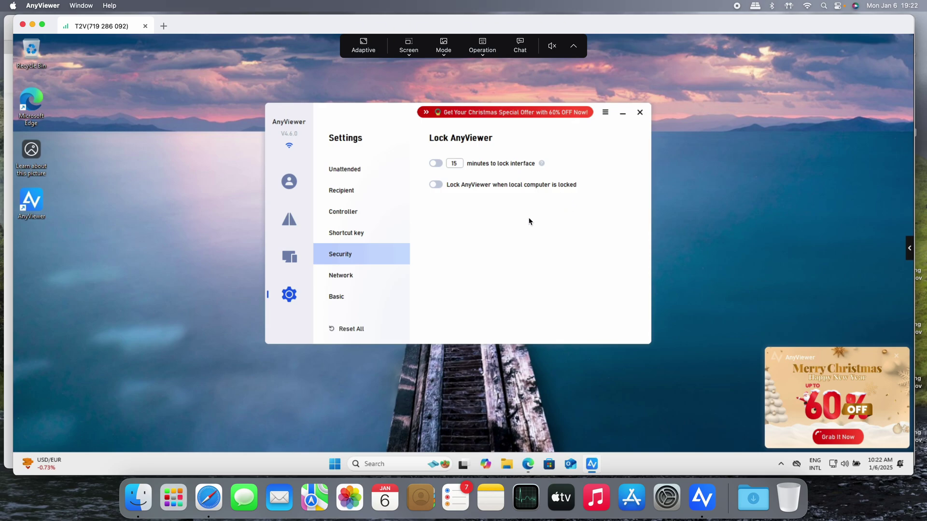
Review the Network proxy settings, then the Basic settings page
left_click(380, 275)
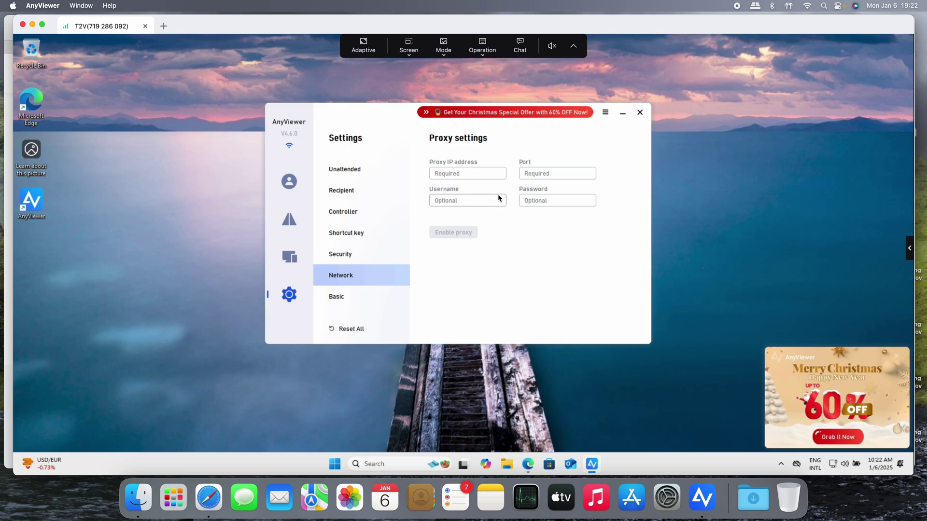
left_click(345, 298)
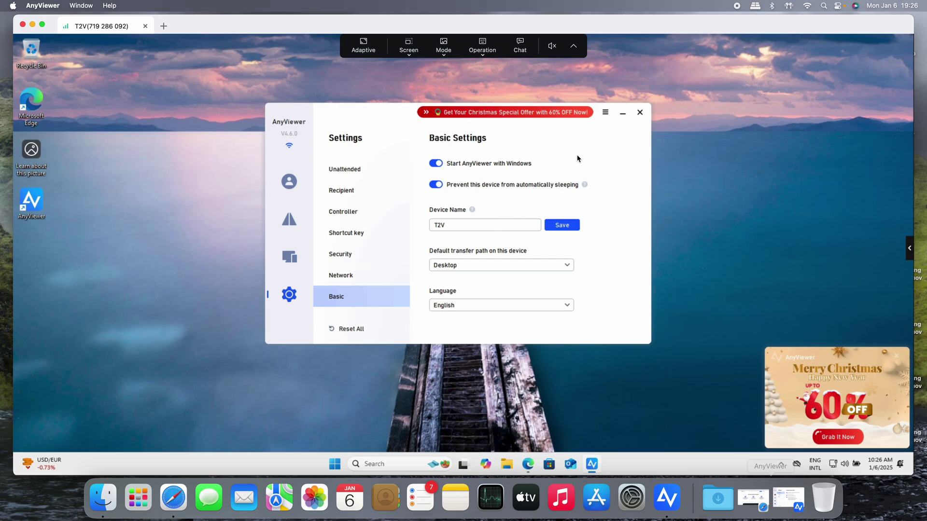
Minimize the remote AnyViewer and check the connection's network and system details
left_click(622, 113)
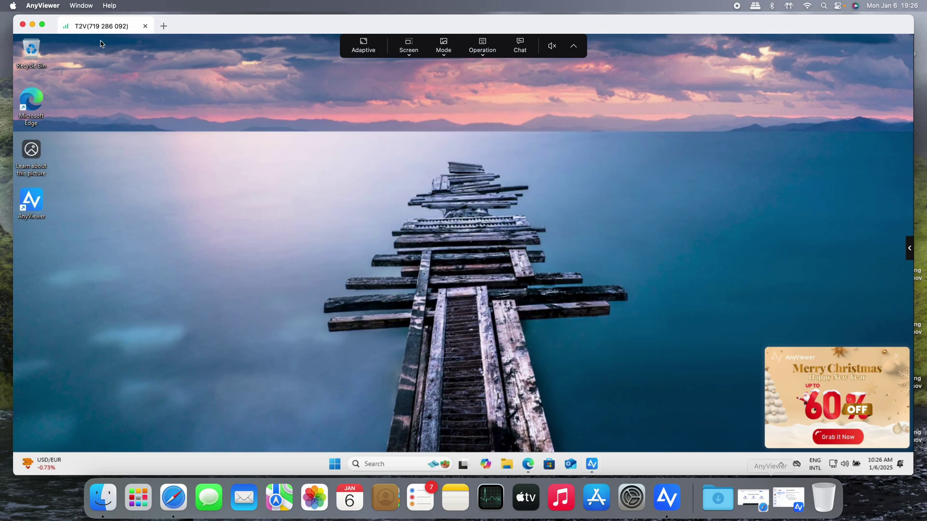
left_click(67, 28)
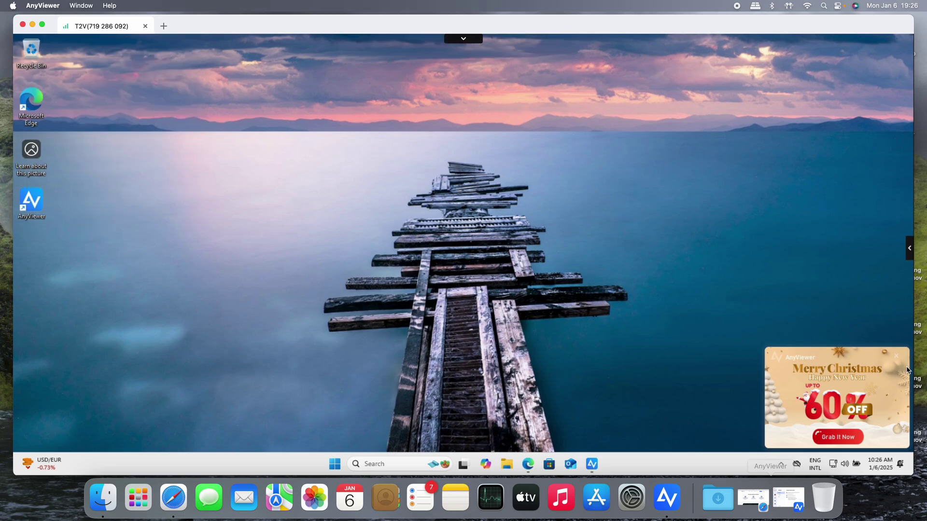
left_click(895, 356)
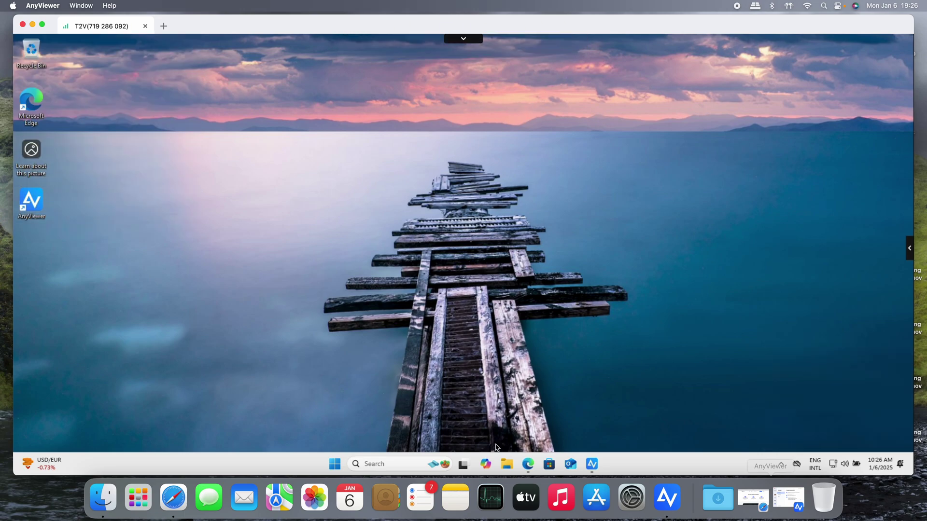
Run the fast.com speed test in Edge, reaching 1.1 Gbps
left_click(528, 464)
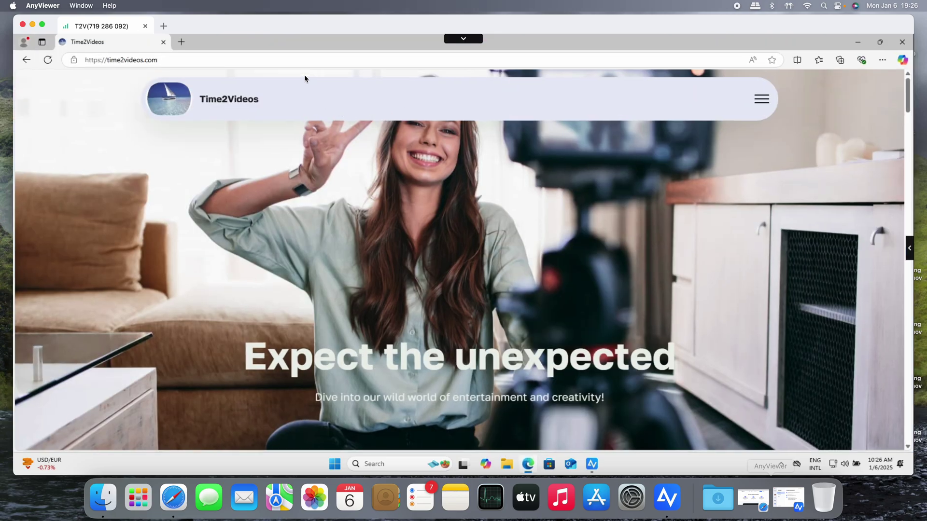
left_click(304, 66)
type("fast")
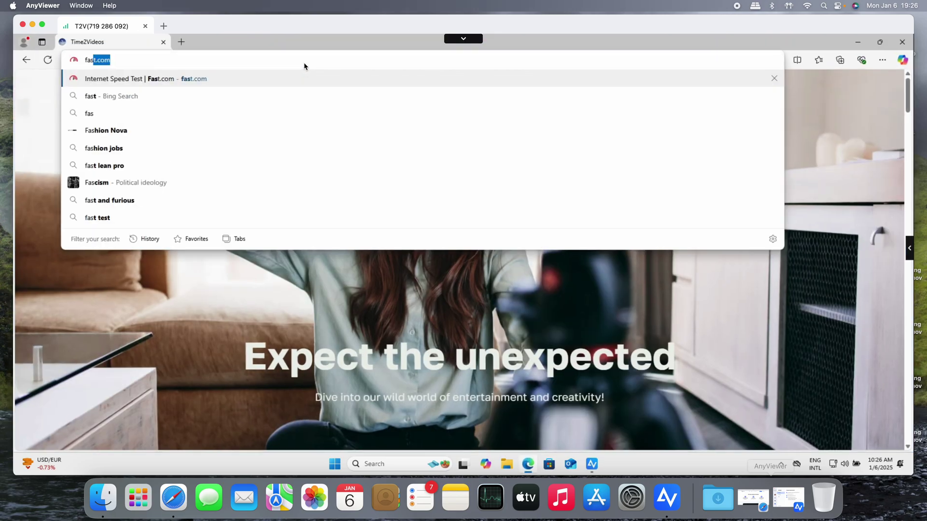
key("Return")
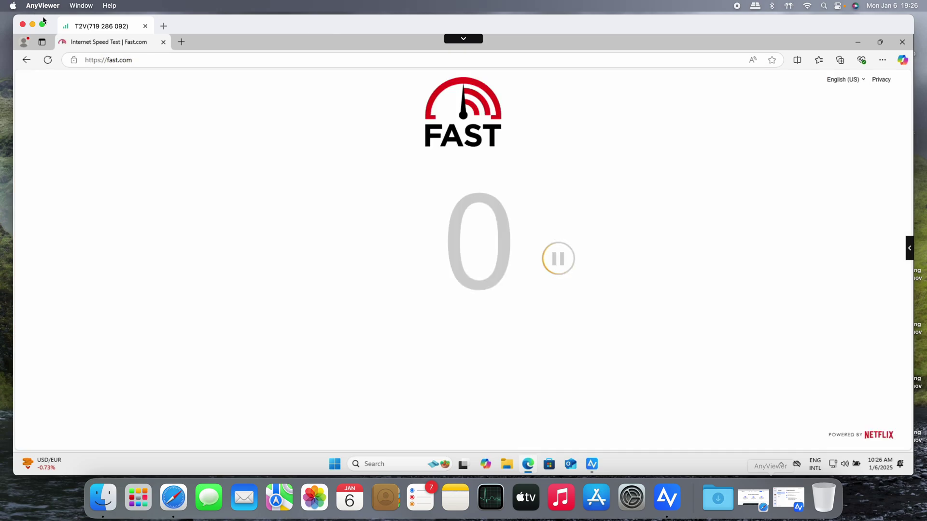
mouse_move(65, 29)
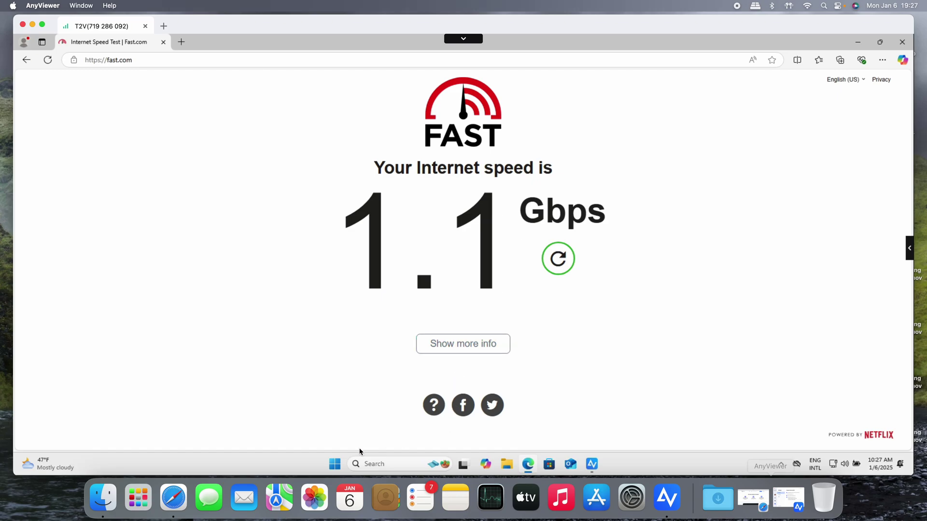
left_click(336, 464)
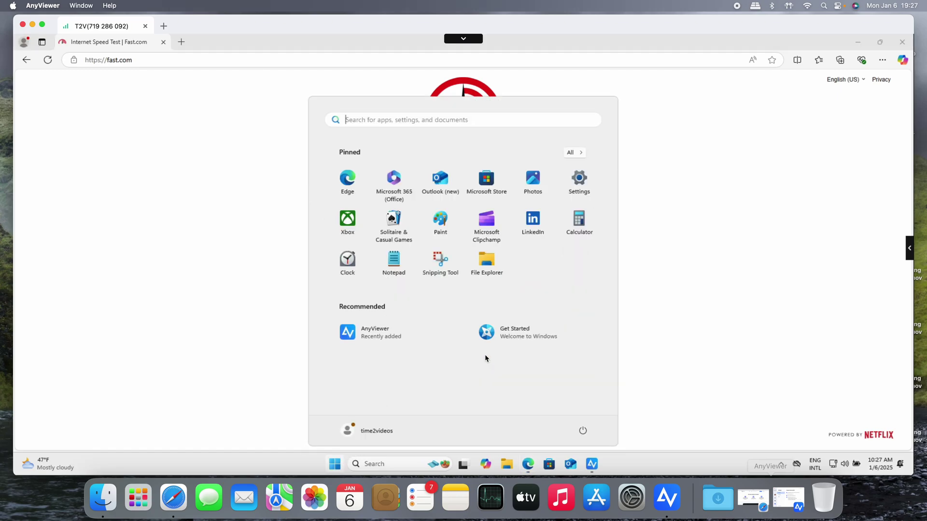
Close the Start menu and restart the remote Windows PC from the session toolbar's Operation list
left_click(654, 306)
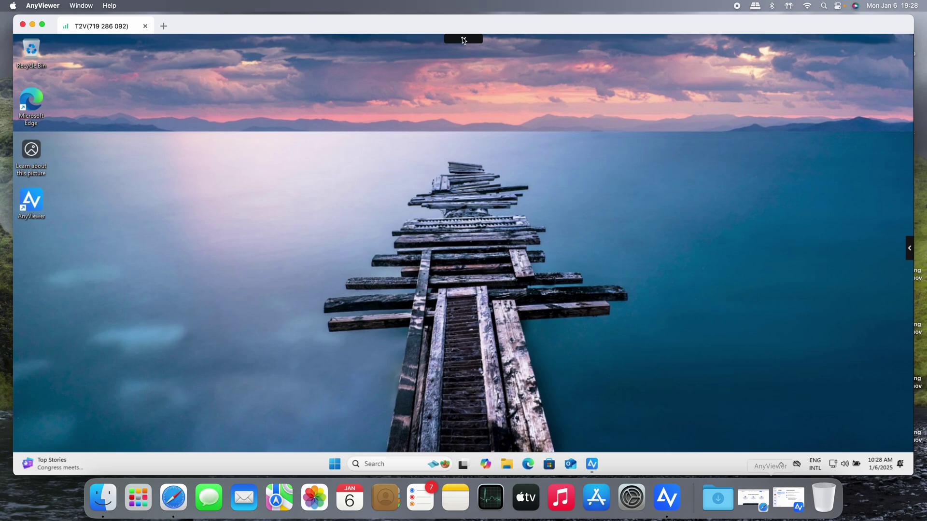
mouse_move(463, 40)
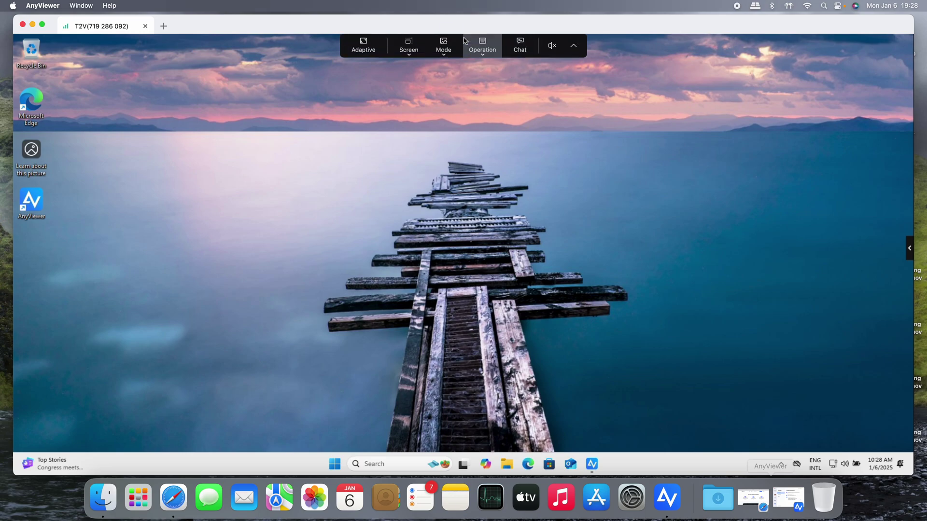
left_click(492, 51)
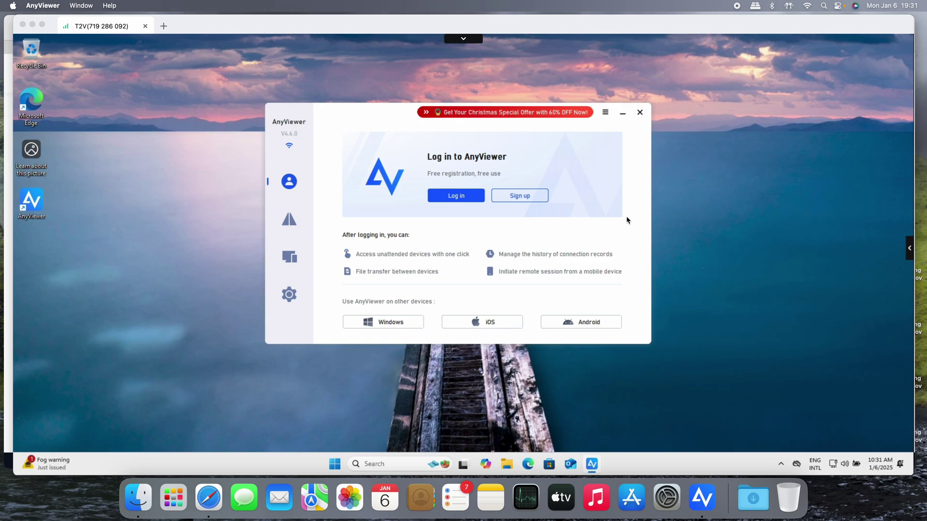
Close the remote AnyViewer login window, end the session, minimize AnyViewer and scroll Safari down
left_click(638, 115)
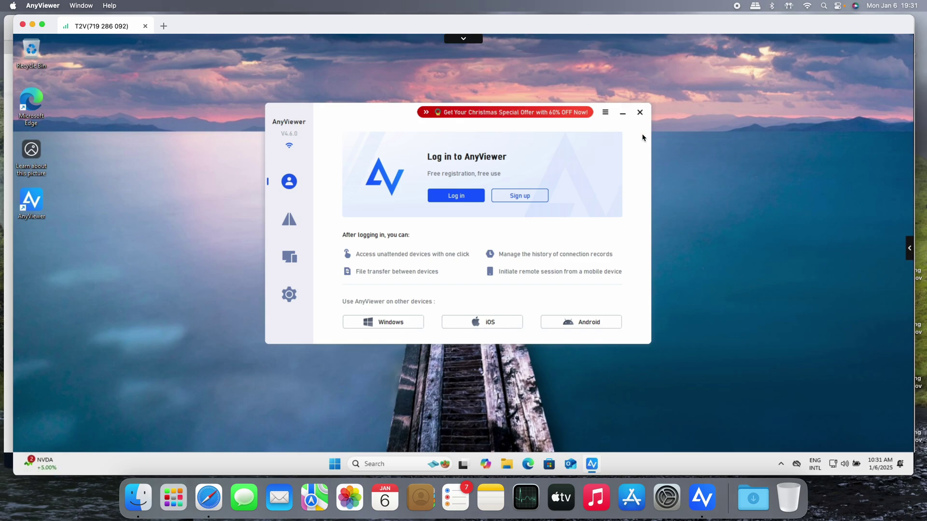
left_click(639, 112)
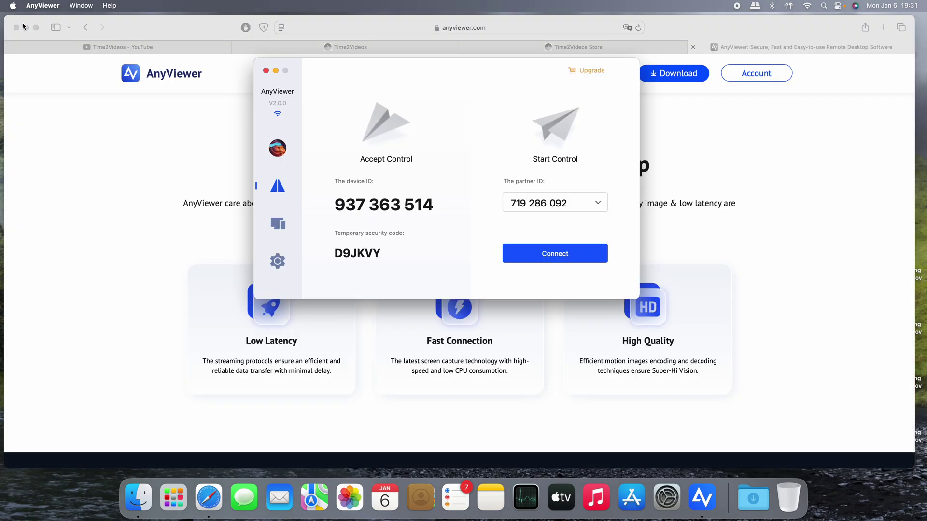
left_click(23, 24)
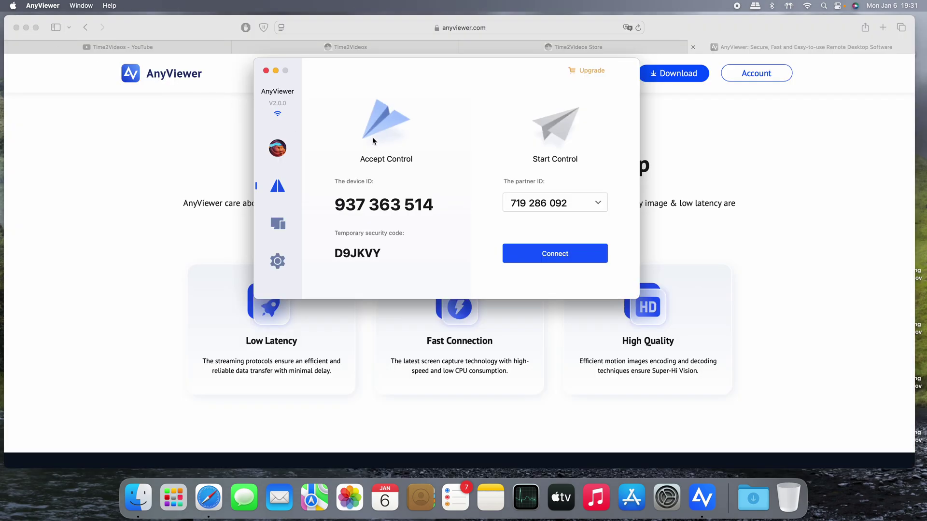
left_click(275, 71)
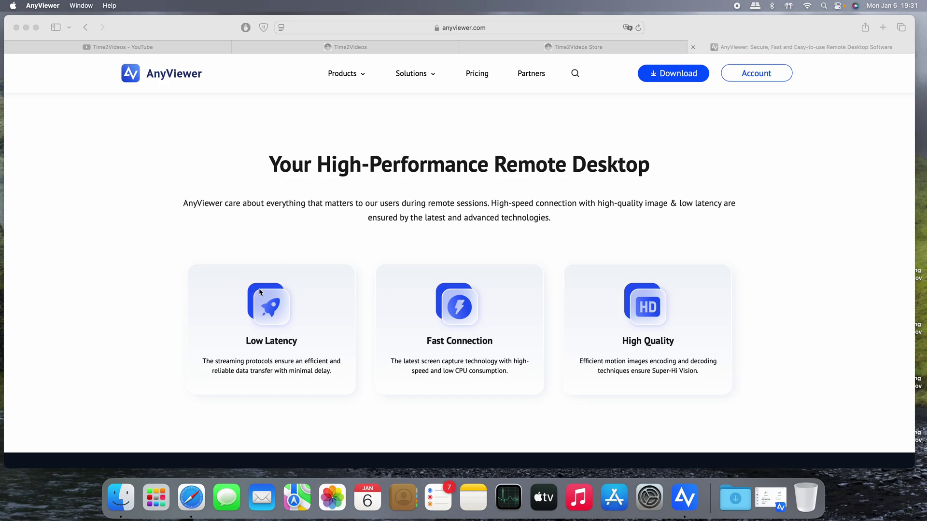
scroll(526, 345, "down", 5)
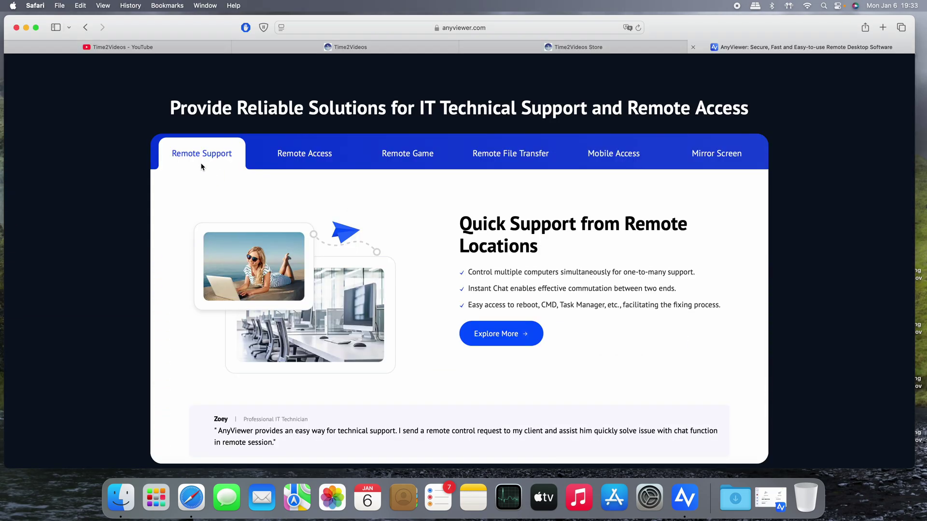
View the Remote Access, Remote Game, Remote File Transfer, Mobile Access and Mirror Screen solutions in turn
left_click(309, 161)
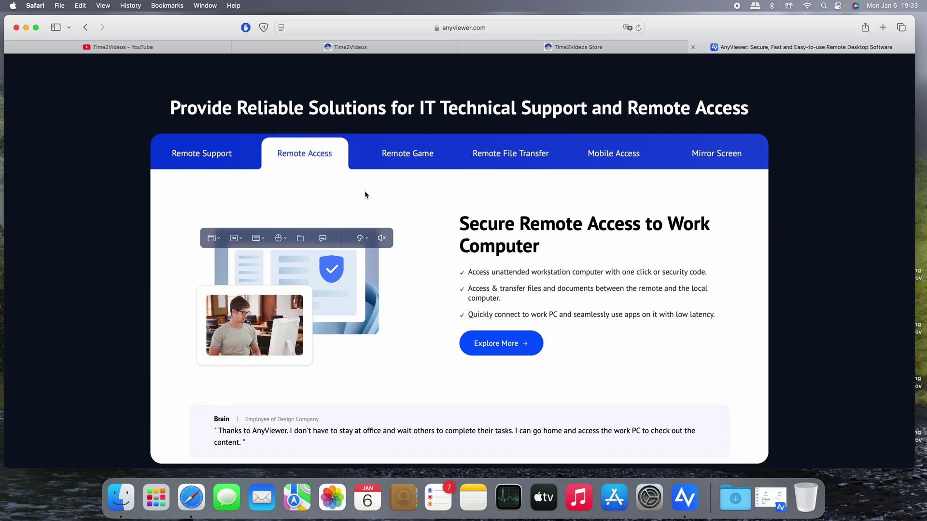
left_click(403, 161)
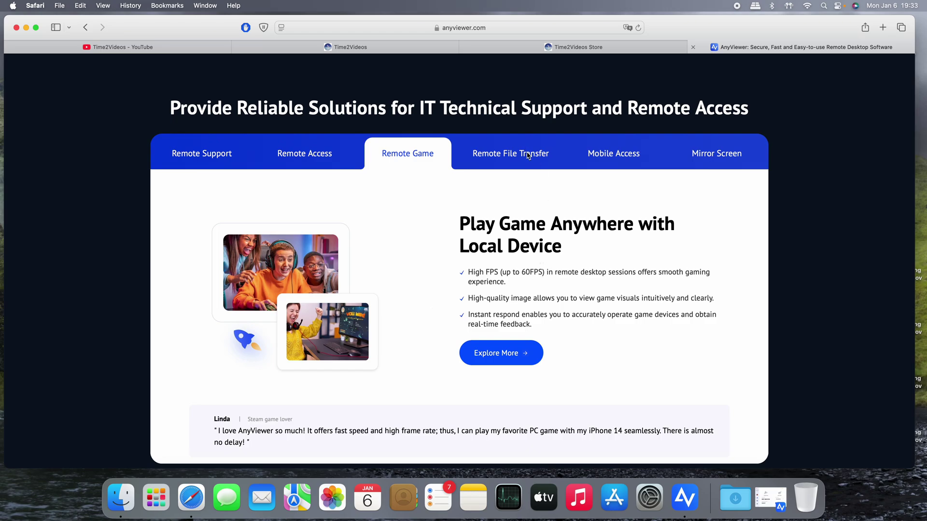
left_click(527, 148)
left_click(631, 154)
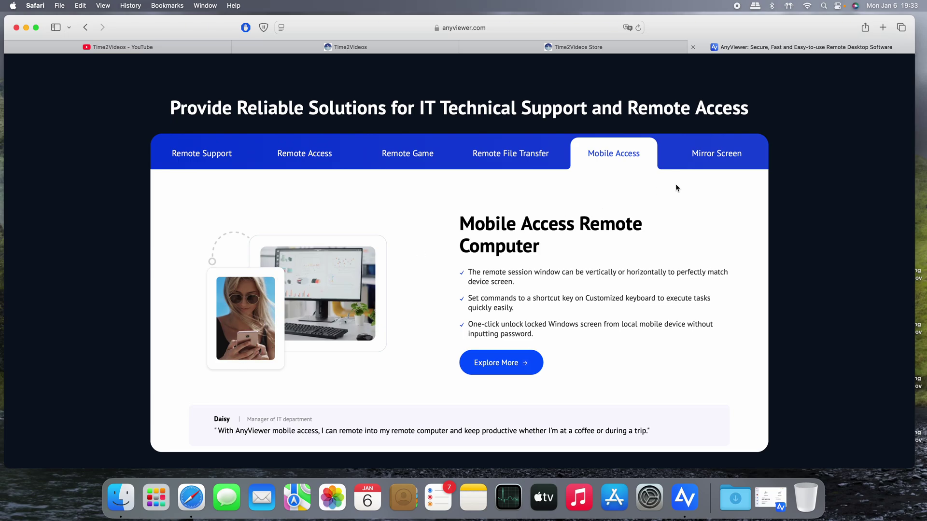
left_click(702, 161)
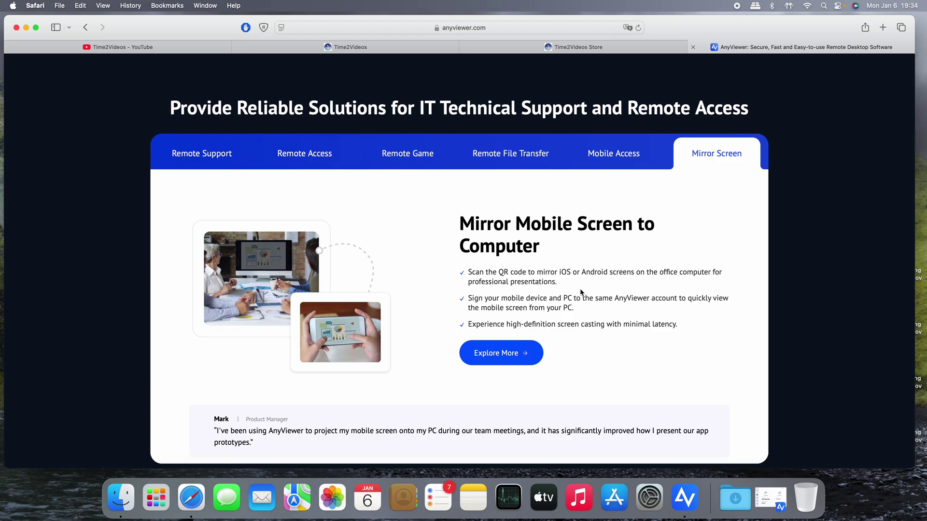
Scroll anyviewer.com down to the Always Keep Your Data Safe encryption, GDPR and two-factor section
scroll(581, 292, "down", 2)
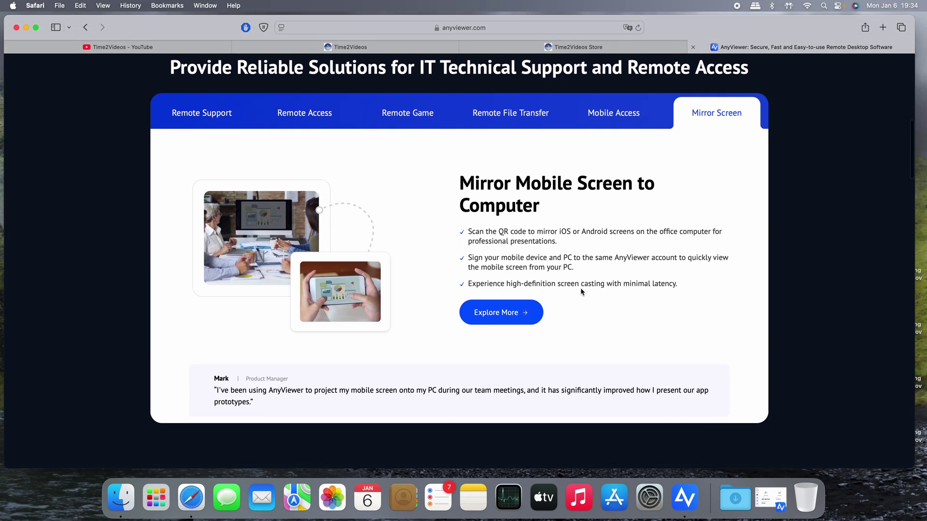
scroll(581, 292, "up", 2)
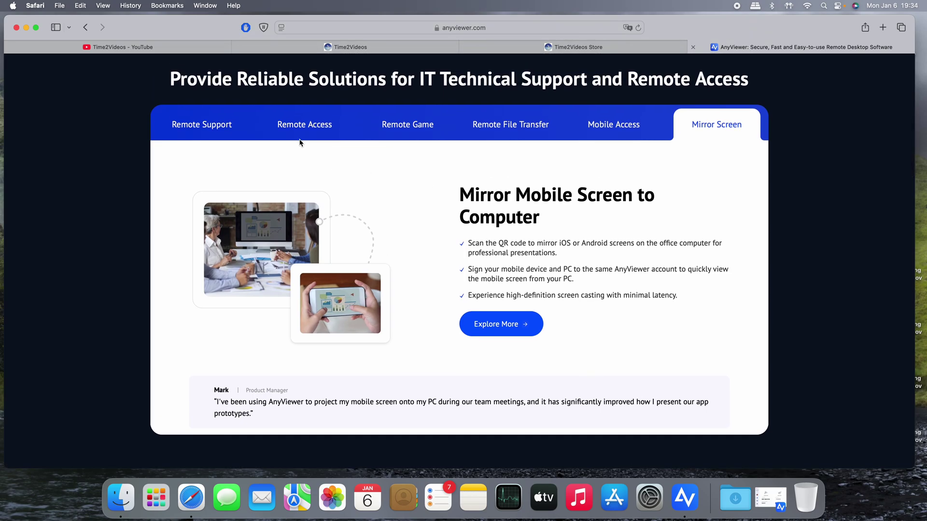
scroll(674, 288, "down", 3)
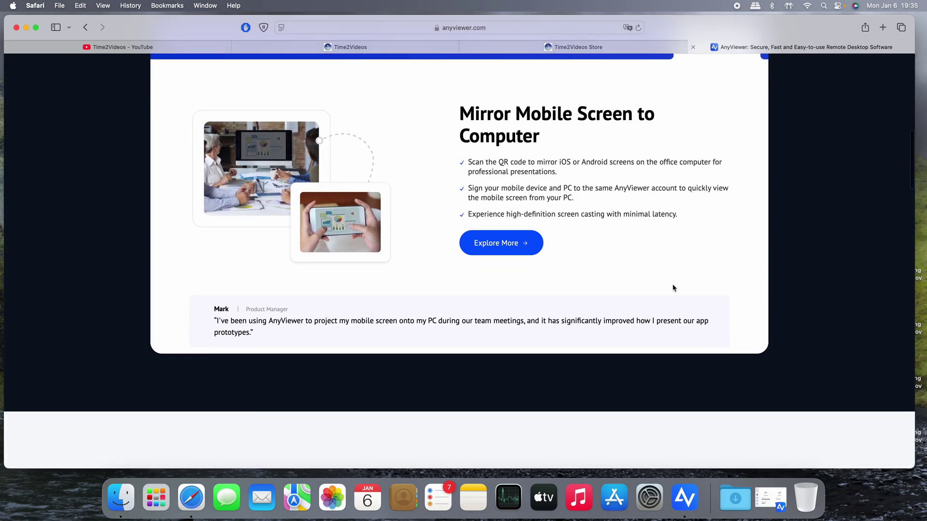
scroll(674, 288, "down", 10)
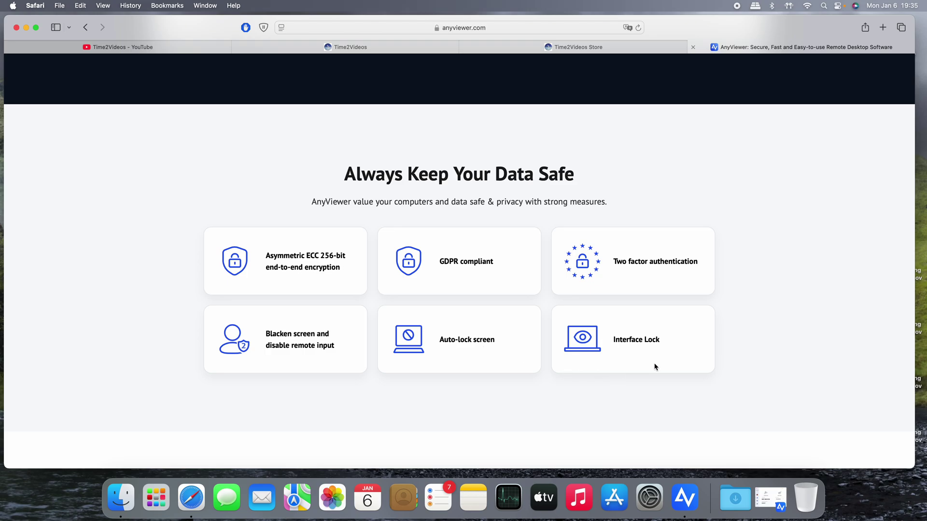
Scroll past testimonials and industries to the footer, then back up to Your High-Performance Remote Desktop
scroll(655, 367, "down", 8)
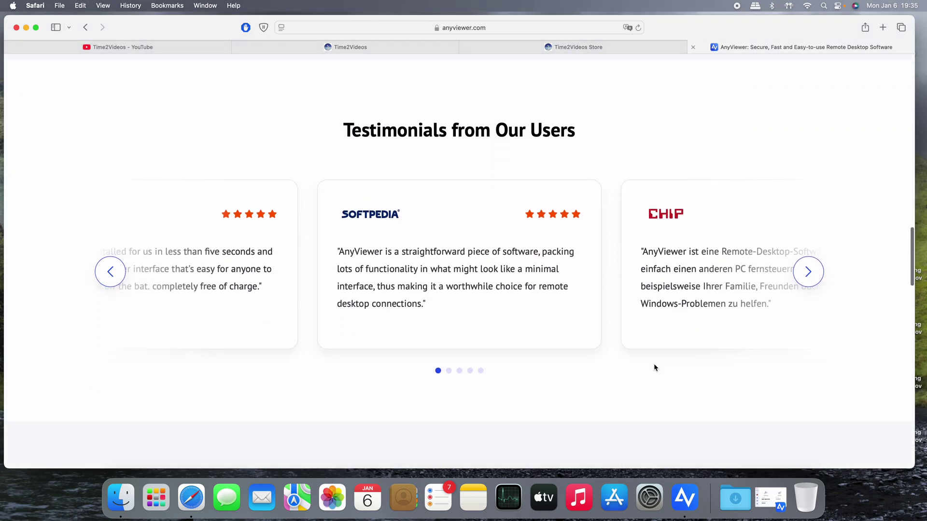
scroll(588, 335, "down", 5)
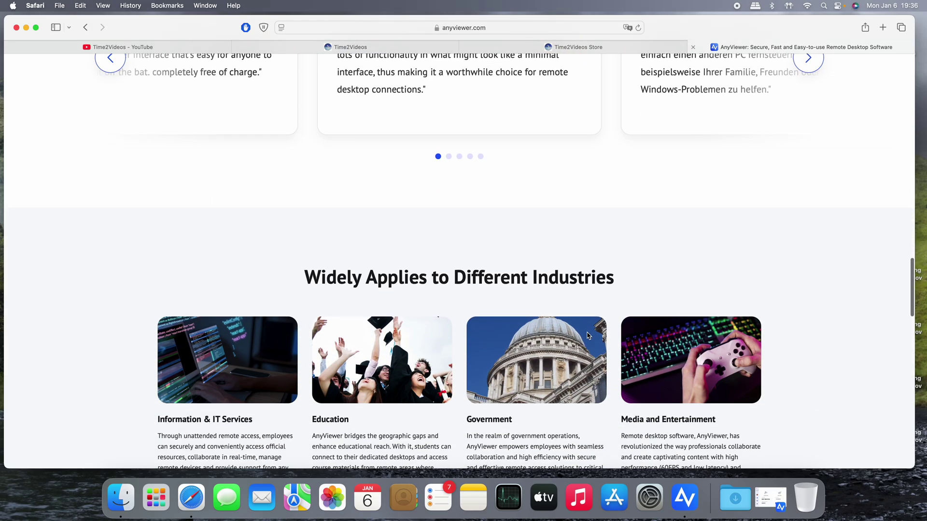
scroll(588, 335, "down", 10)
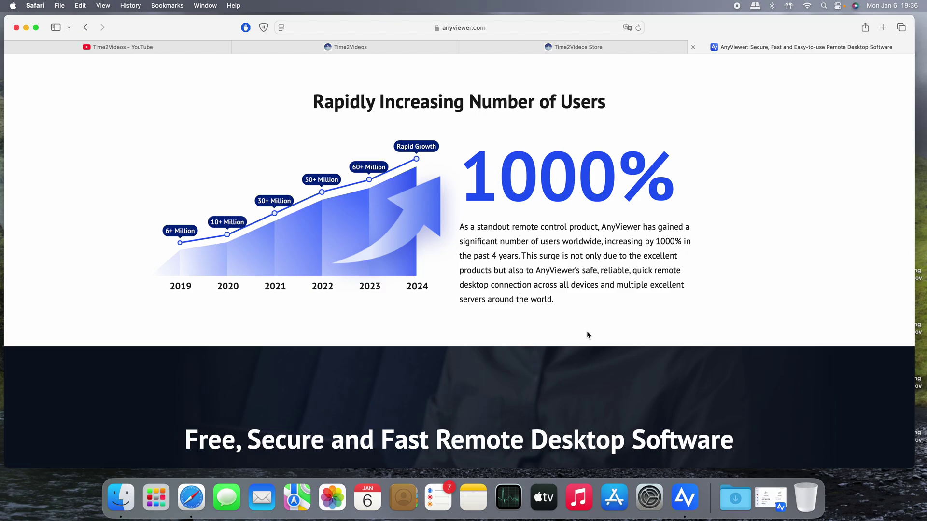
scroll(704, 182, "up", 3)
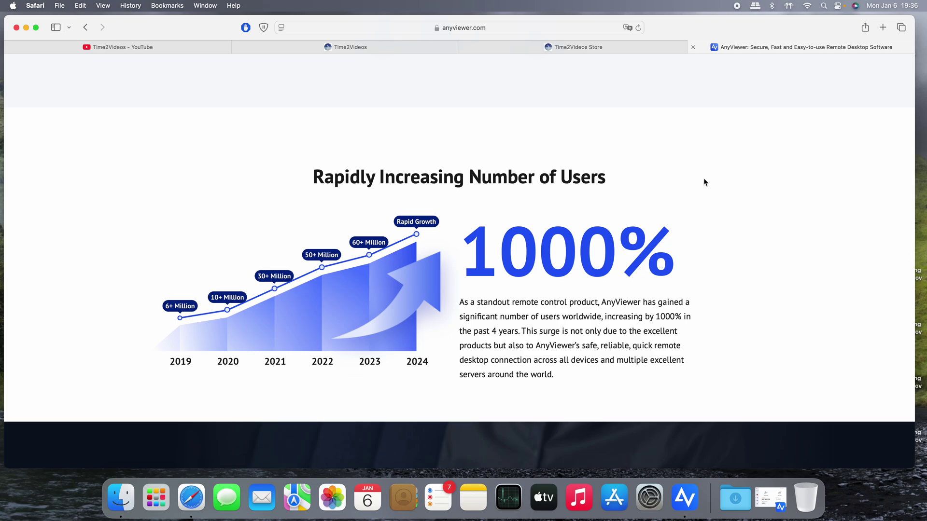
scroll(705, 187, "down", 10)
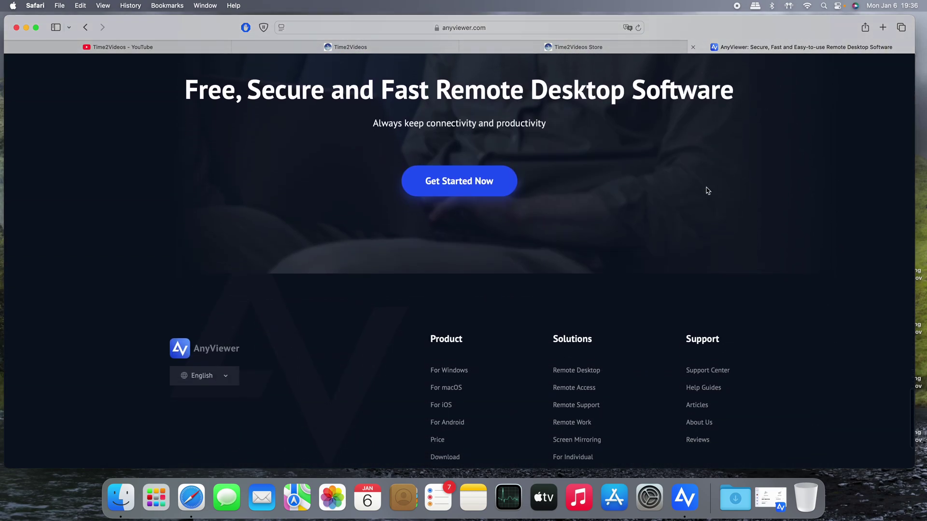
scroll(658, 250, "up", 20)
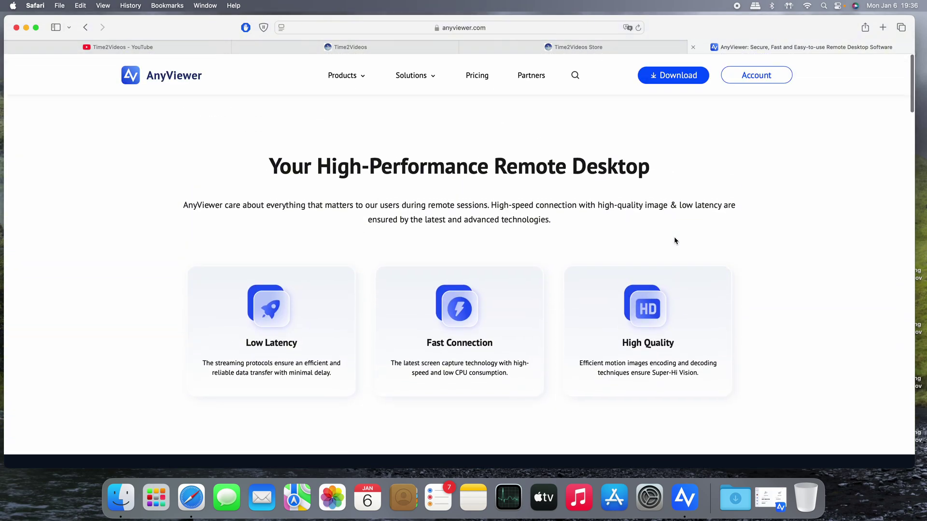
Close the AnyViewer tab, reopen it via Buy now on the store page, then return to Time2Videos YouTube
left_click(693, 47)
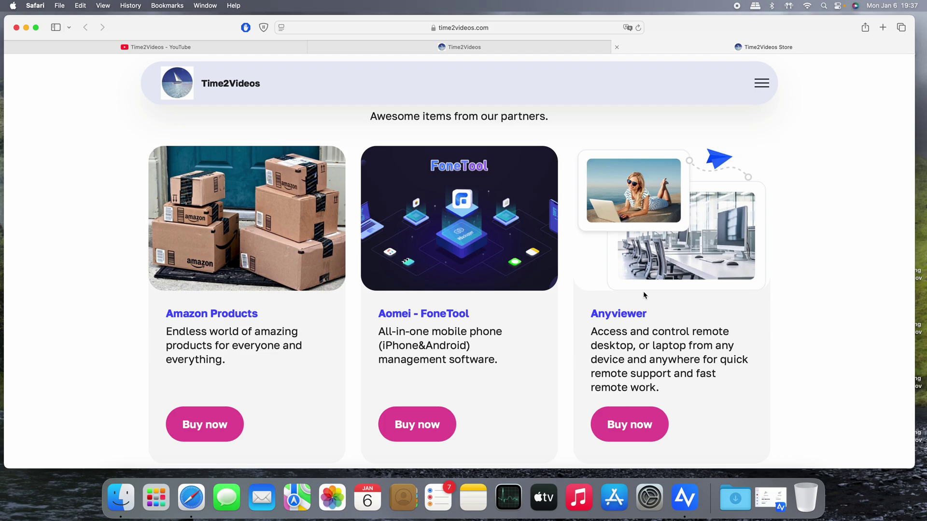
left_click(645, 426)
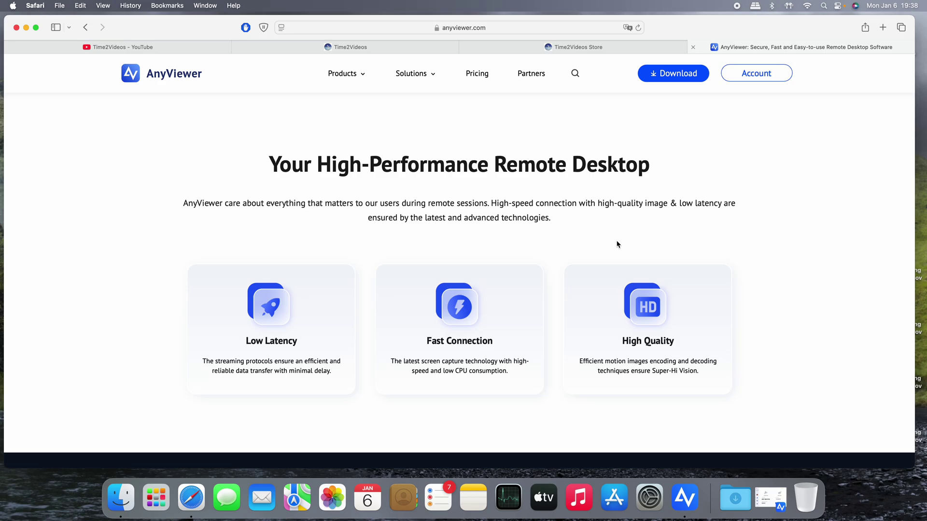
left_click(206, 51)
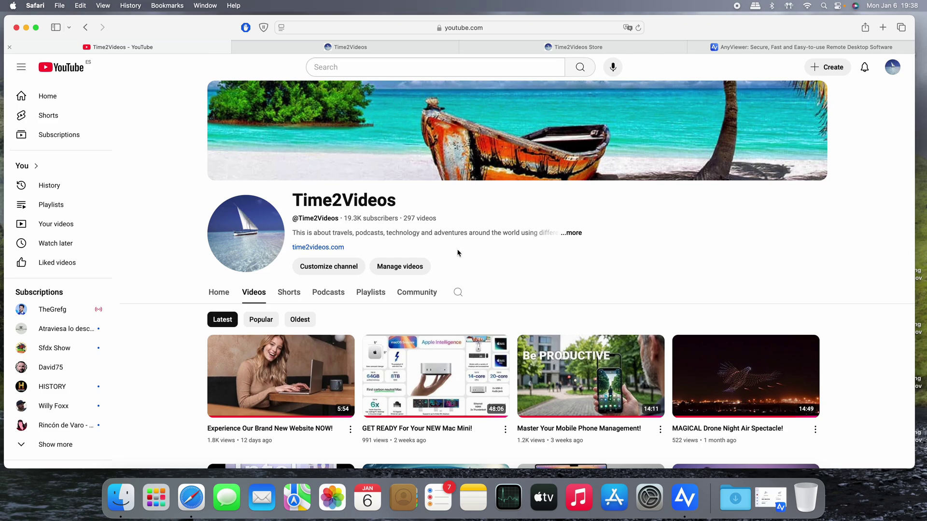
Scroll down the Time2Videos channel's Videos listing to see more uploads
scroll(462, 261, "down", 5)
scroll(462, 261, "down", 10)
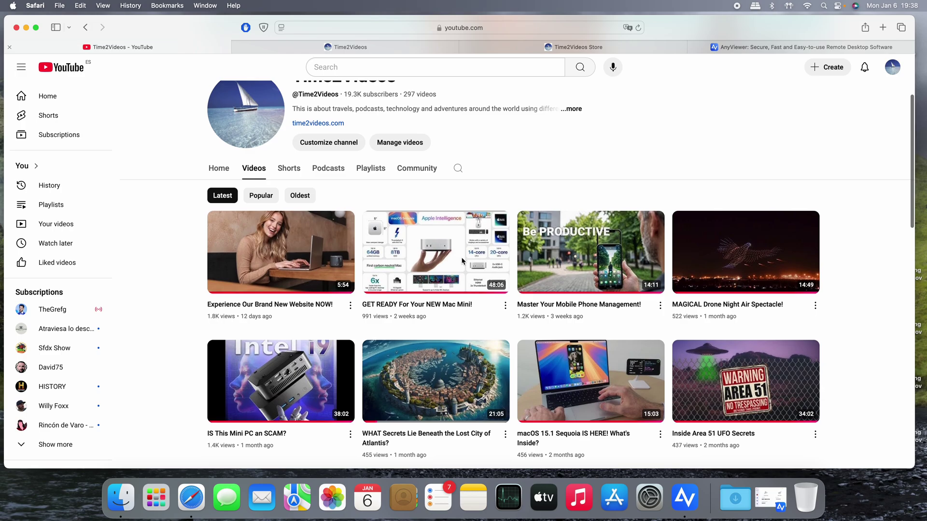